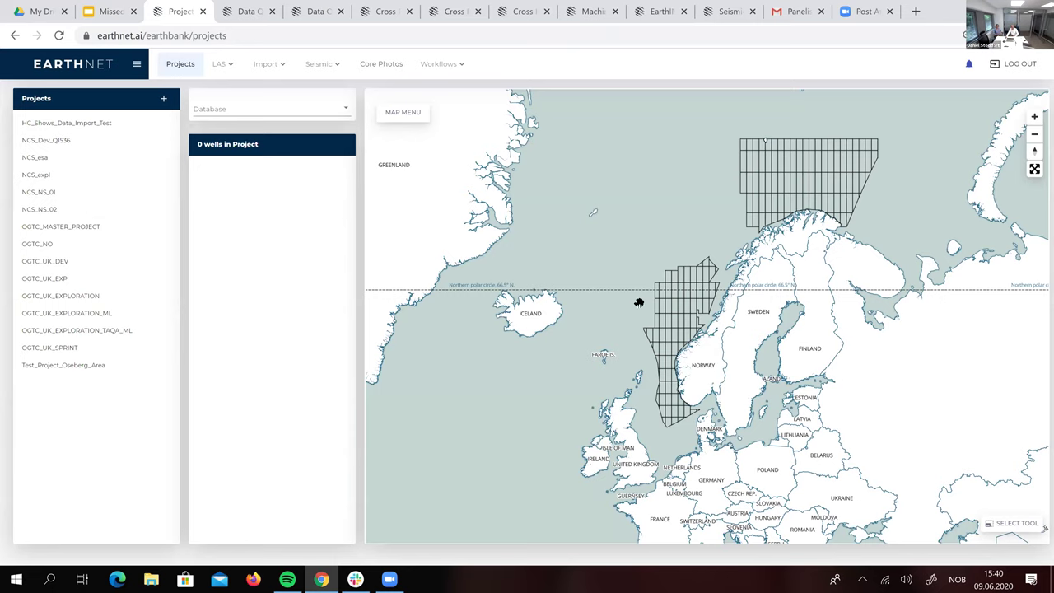
# - Show the Norwegian Fields and Structural layers on the project map
pyautogui.moveTo(637, 300); pyautogui.dragTo(630, 280)
pyautogui.scroll(1, 618, 276)
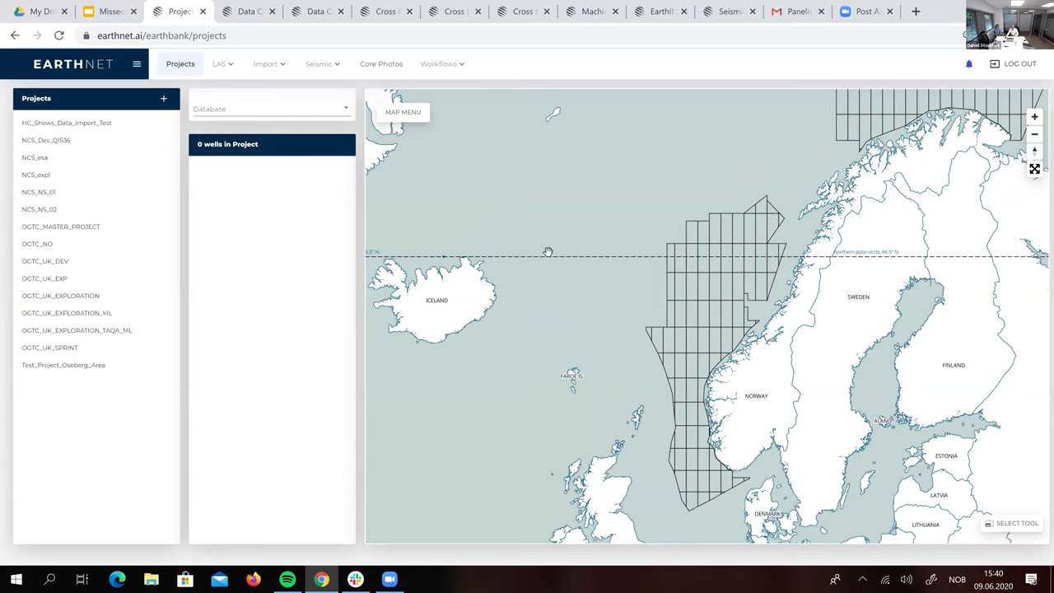
pyautogui.click(405, 118)
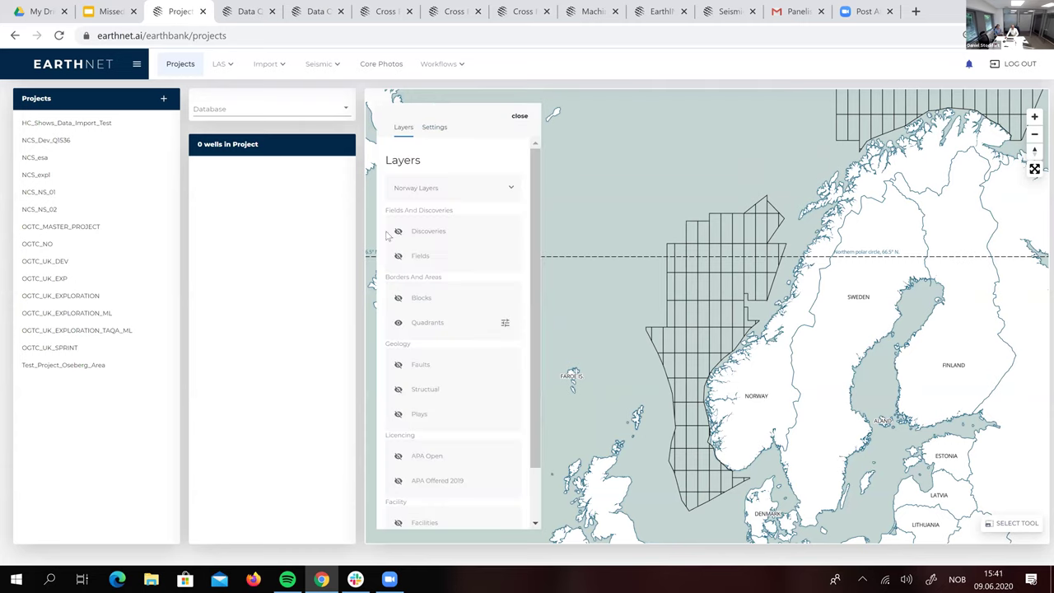
pyautogui.click(401, 255)
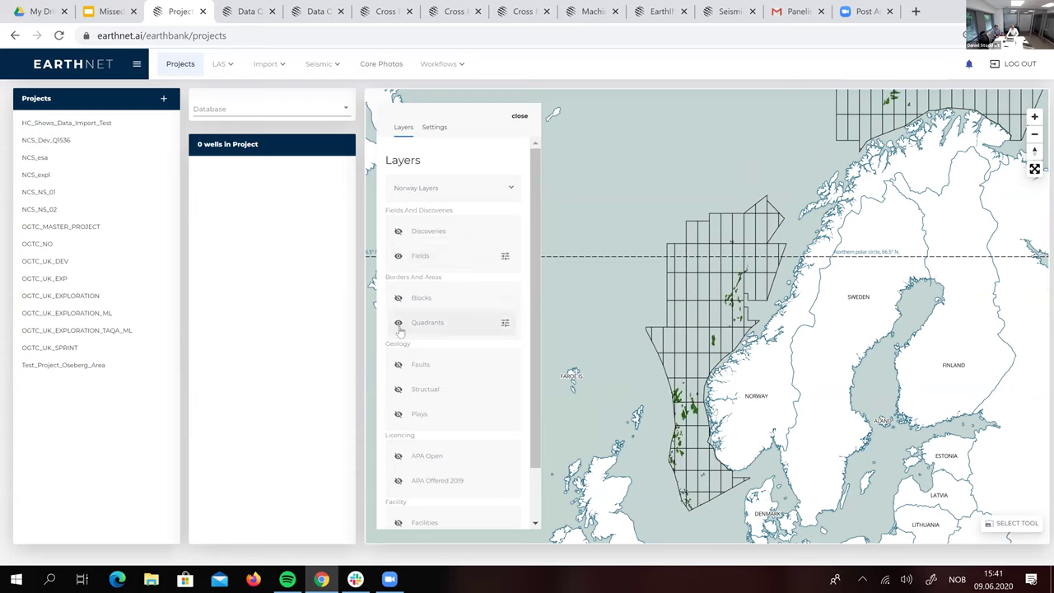
pyautogui.click(398, 389)
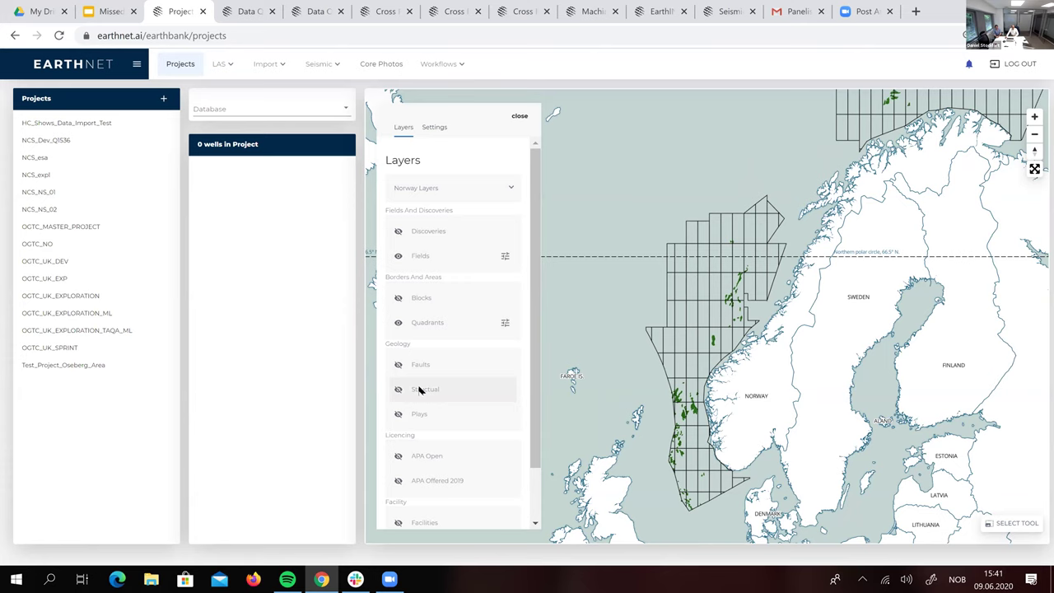
# - Switch to UK Layers, enable Offshore Fields and Quadrants, then select OGTC_MASTER_PROJECT
pyautogui.click(416, 189)
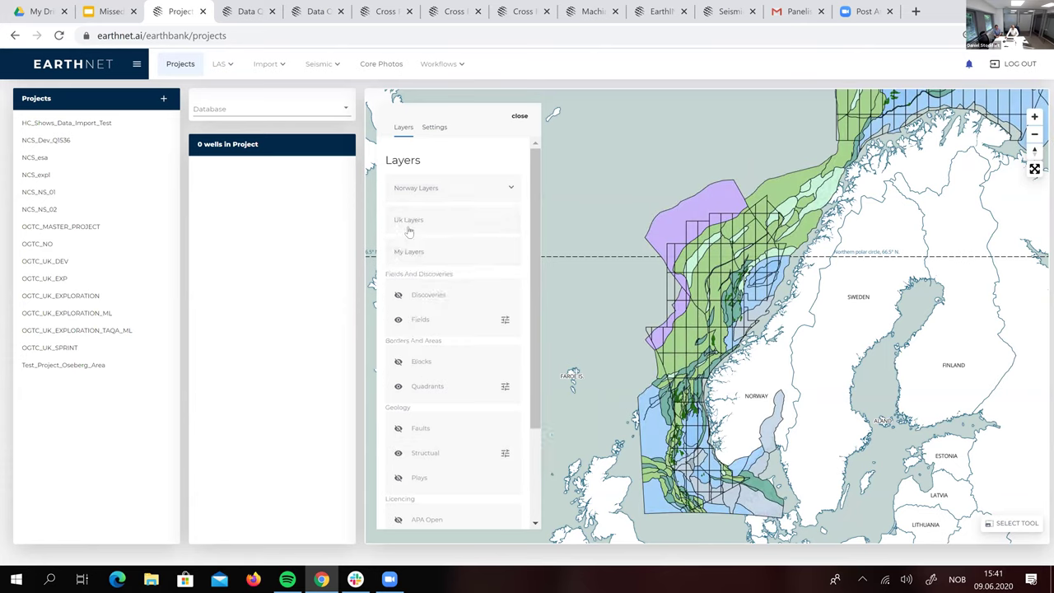
pyautogui.click(412, 224)
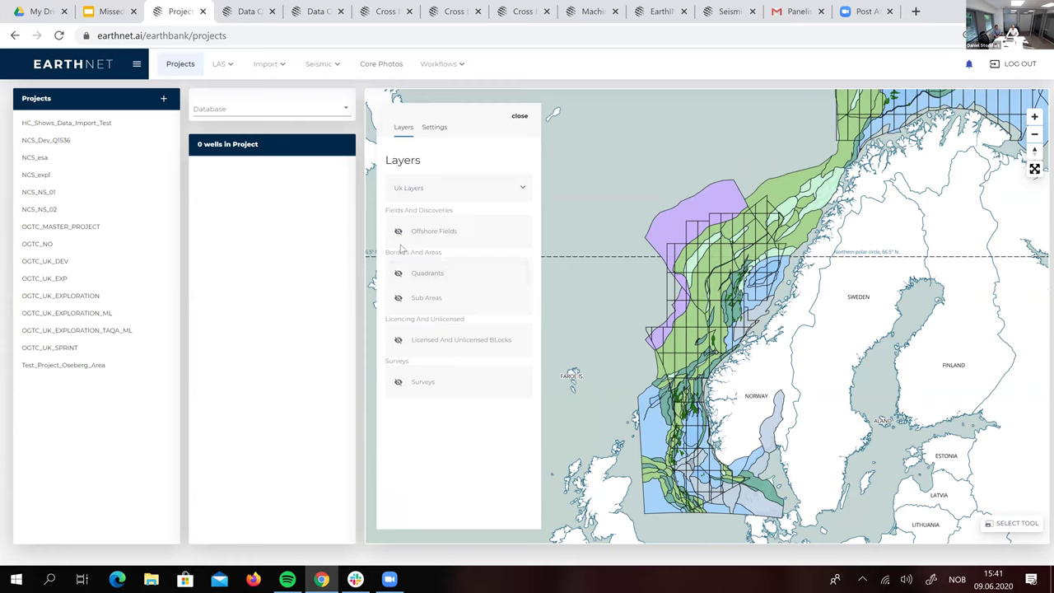
pyautogui.click(399, 231)
pyautogui.click(399, 275)
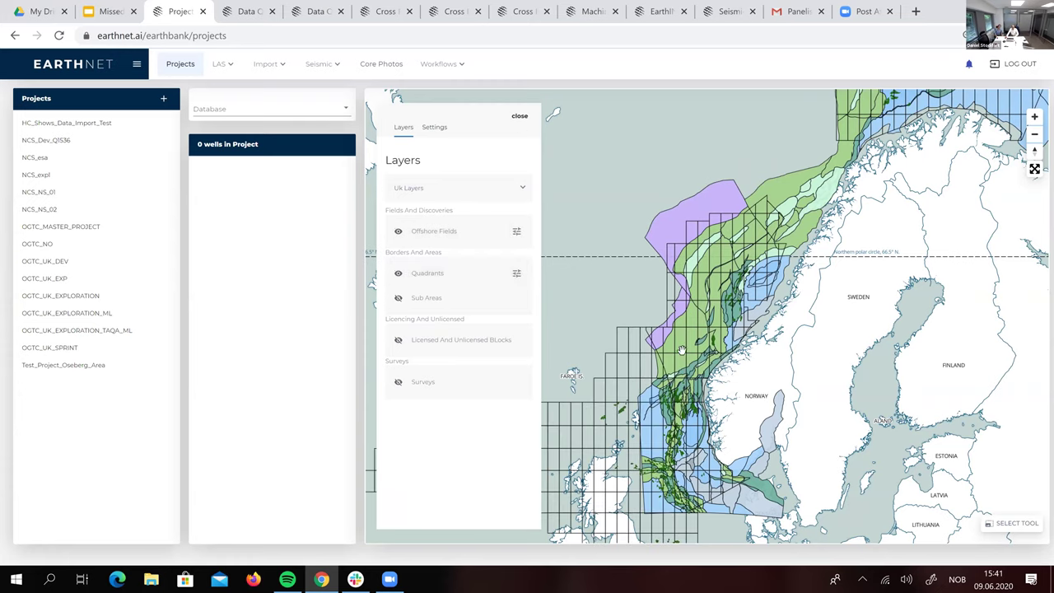
pyautogui.click(520, 117)
pyautogui.moveTo(669, 349); pyautogui.dragTo(529, 231)
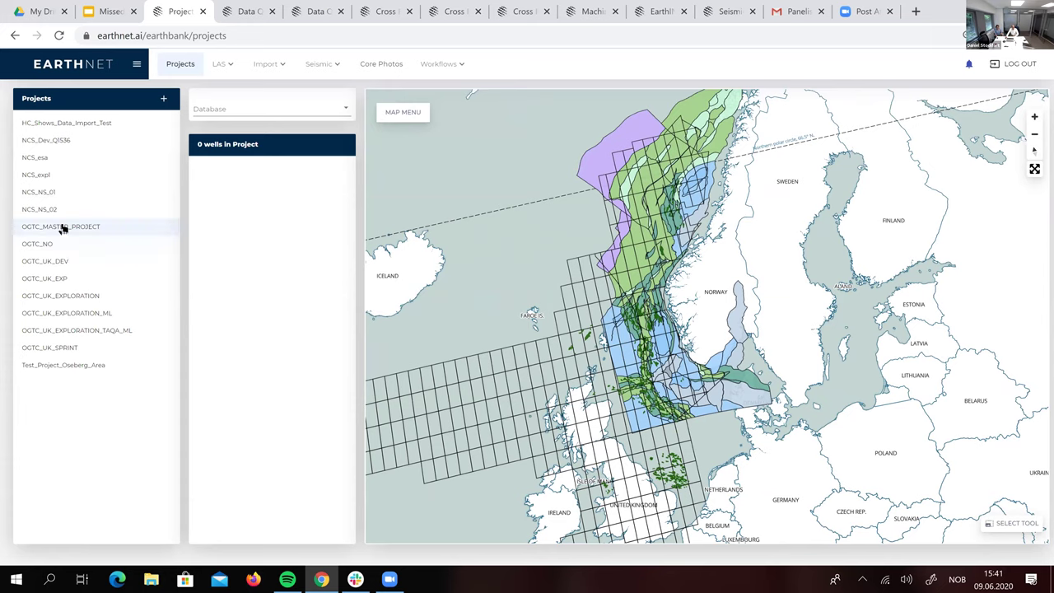
pyautogui.click(63, 230)
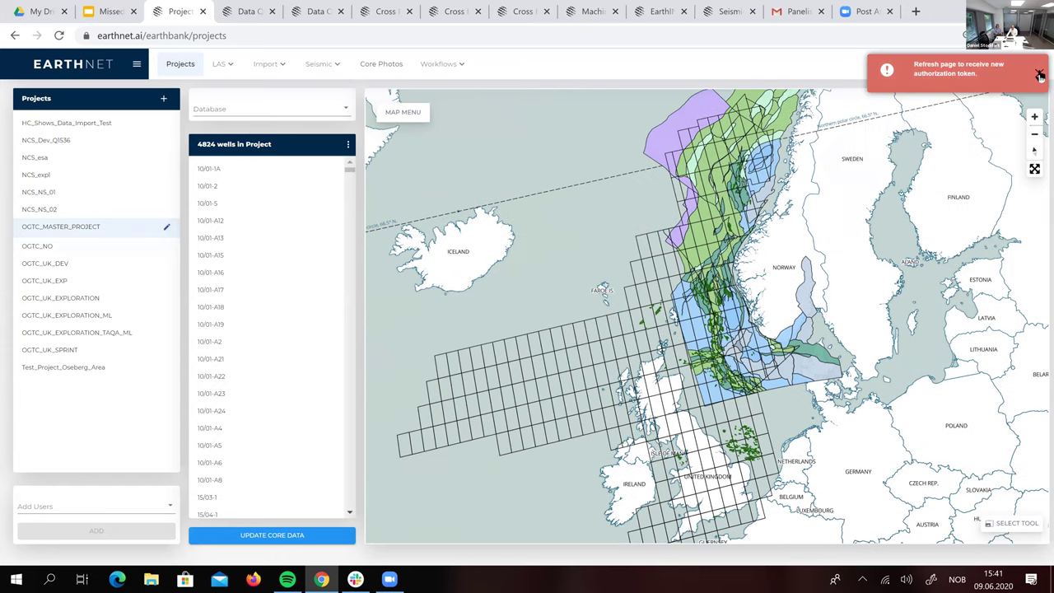
# - Clear the token error by reloading the page, reselect OGTC_MASTER_PROJECT and bring up MAP MENU
pyautogui.click(1039, 75)
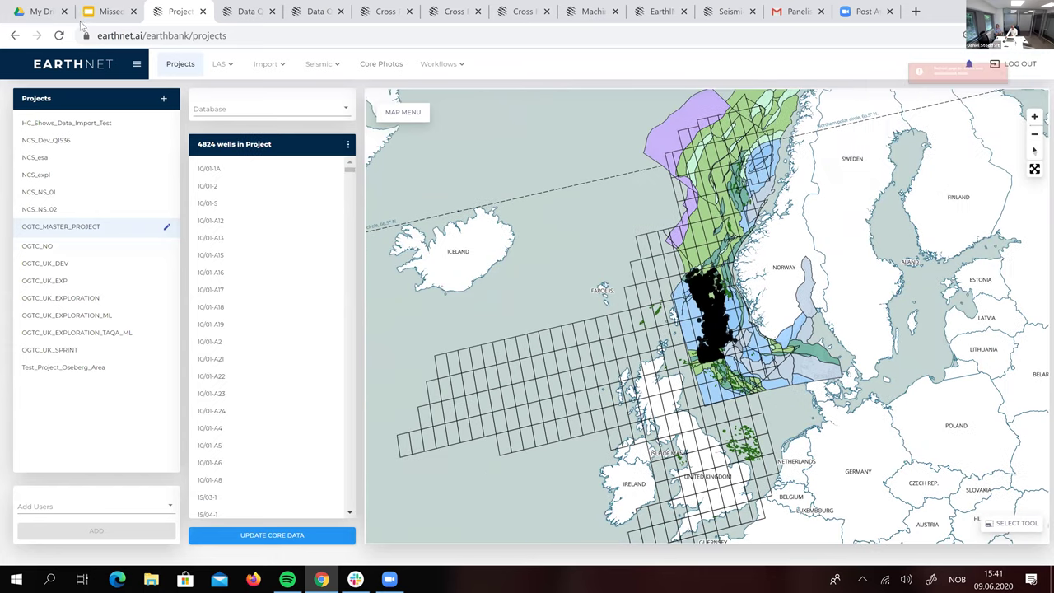
pyautogui.click(58, 36)
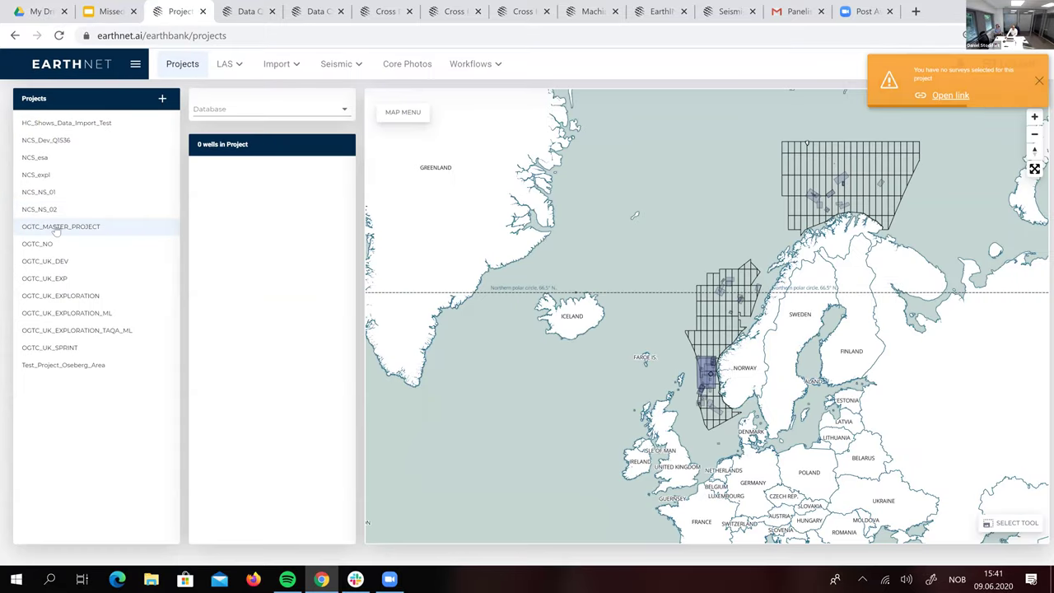
pyautogui.click(53, 231)
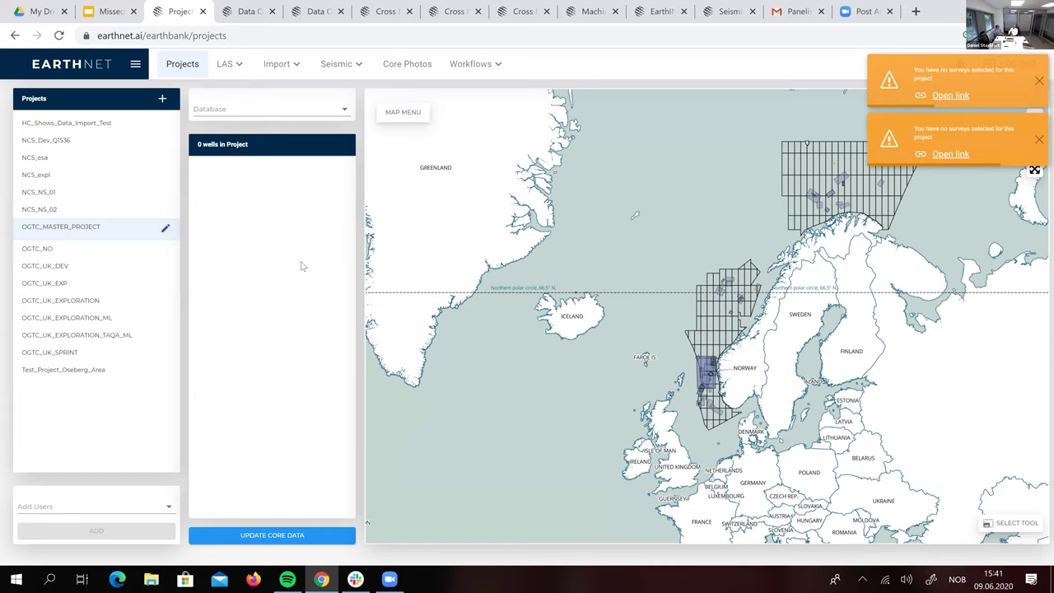
pyautogui.click(405, 115)
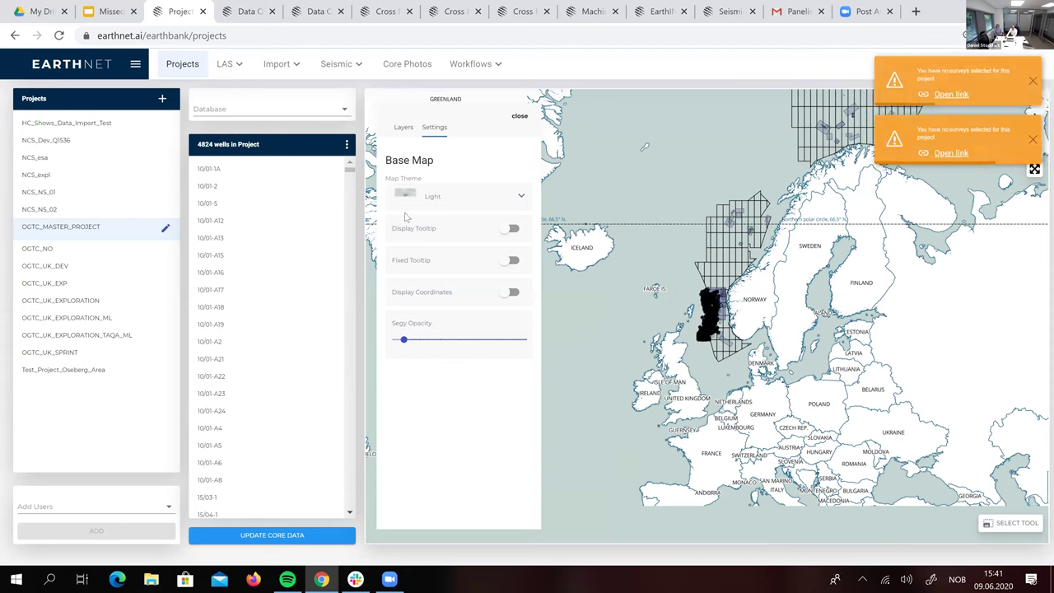
# - Toggle Fields, Structural, UK Quadrants and UK Offshore Fields, then browse the My Layers set
pyautogui.click(404, 128)
pyautogui.click(398, 257)
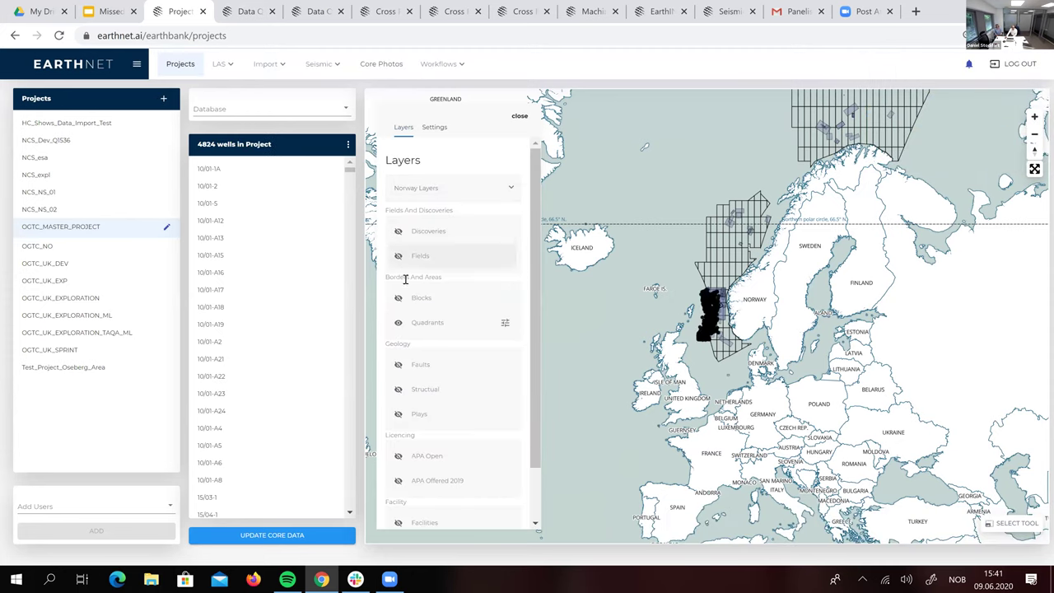
pyautogui.click(400, 391)
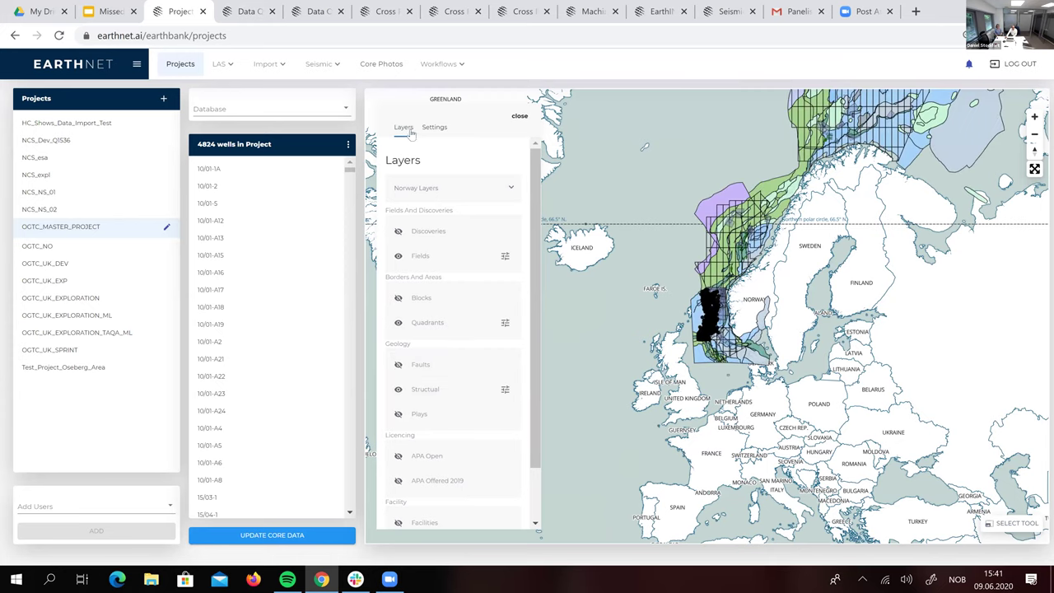
pyautogui.click(421, 188)
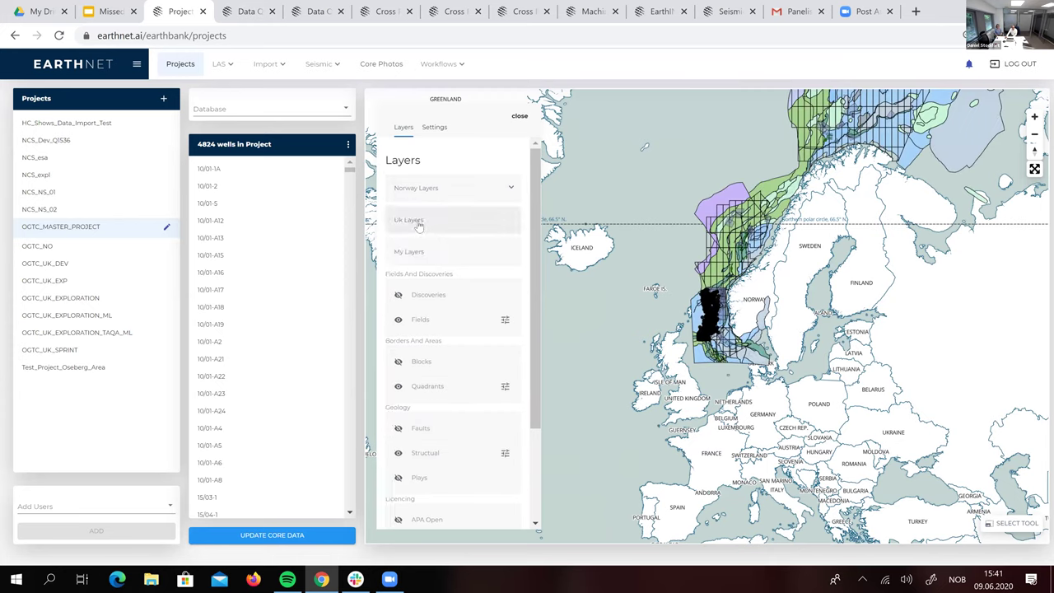
pyautogui.click(423, 230)
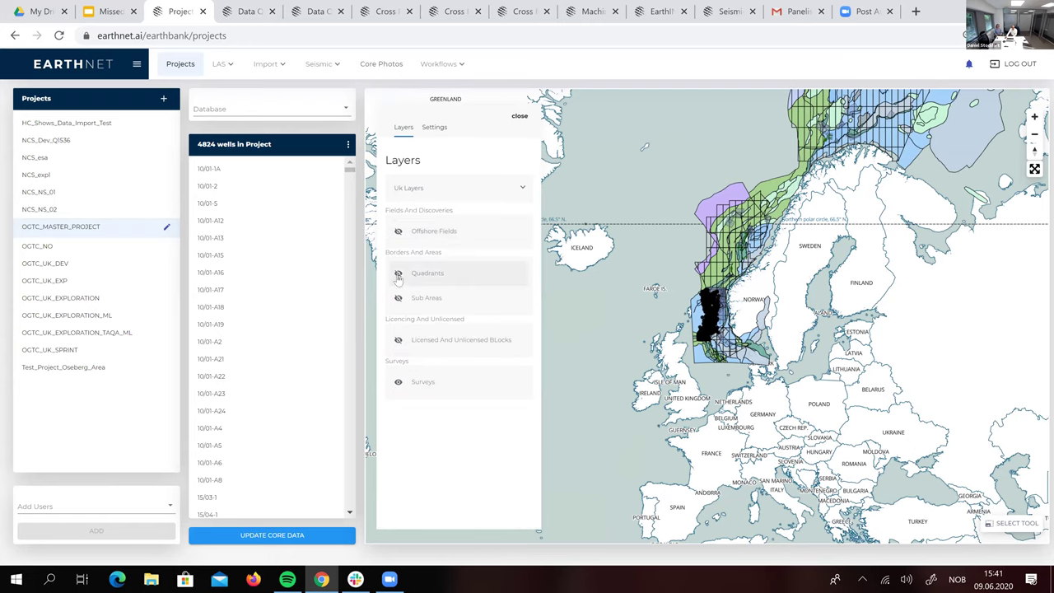
pyautogui.click(404, 262)
pyautogui.click(400, 234)
pyautogui.click(416, 188)
pyautogui.click(423, 252)
pyautogui.scroll(-5, 439, 350)
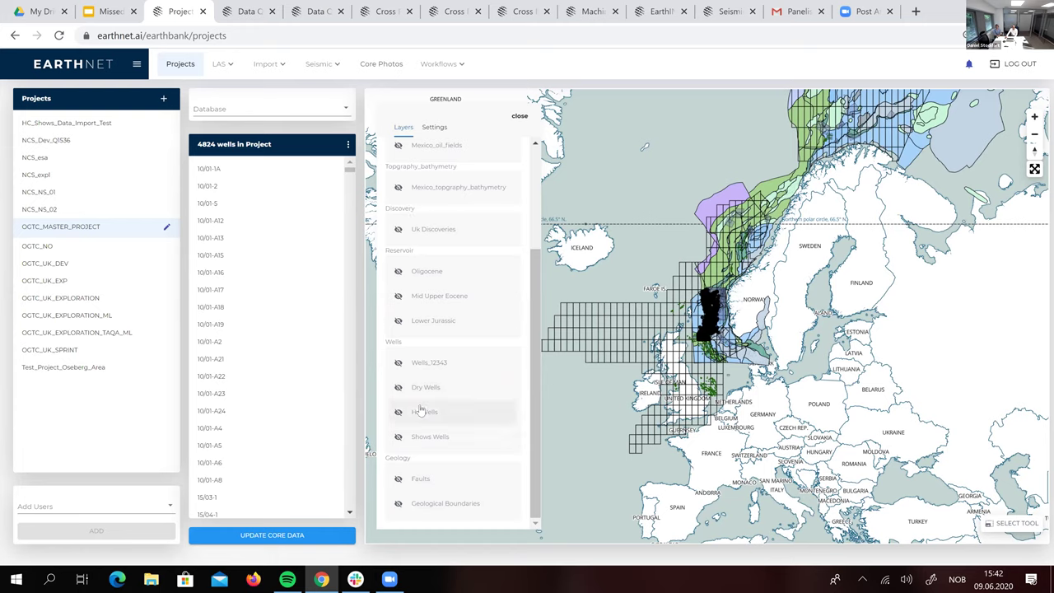
pyautogui.scroll(3, 437, 161)
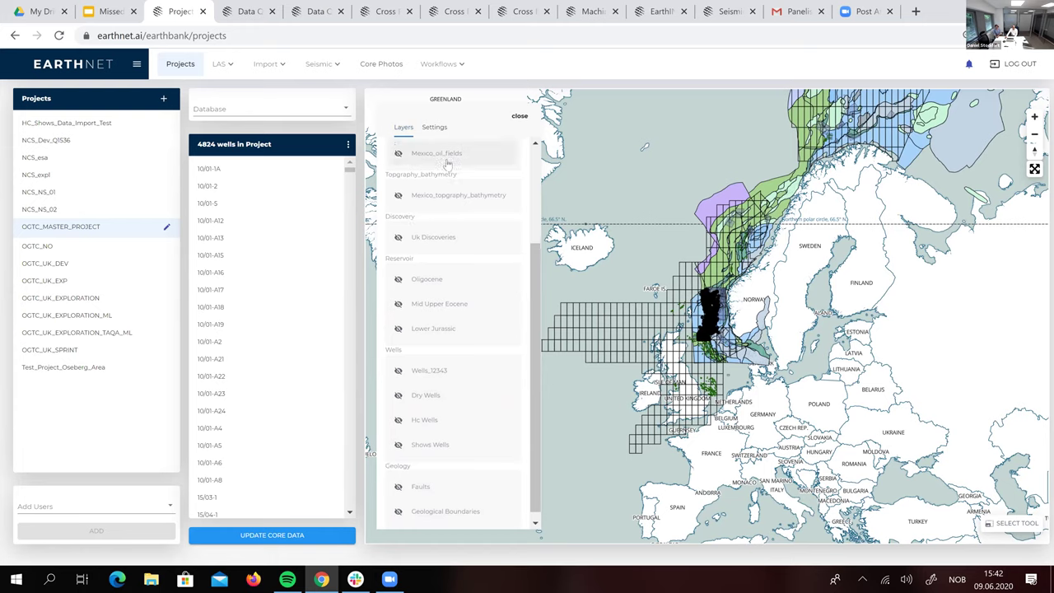
# - Load the Norway layer set, switch on Surveys, and zoom into the wells off Norway
pyautogui.click(416, 187)
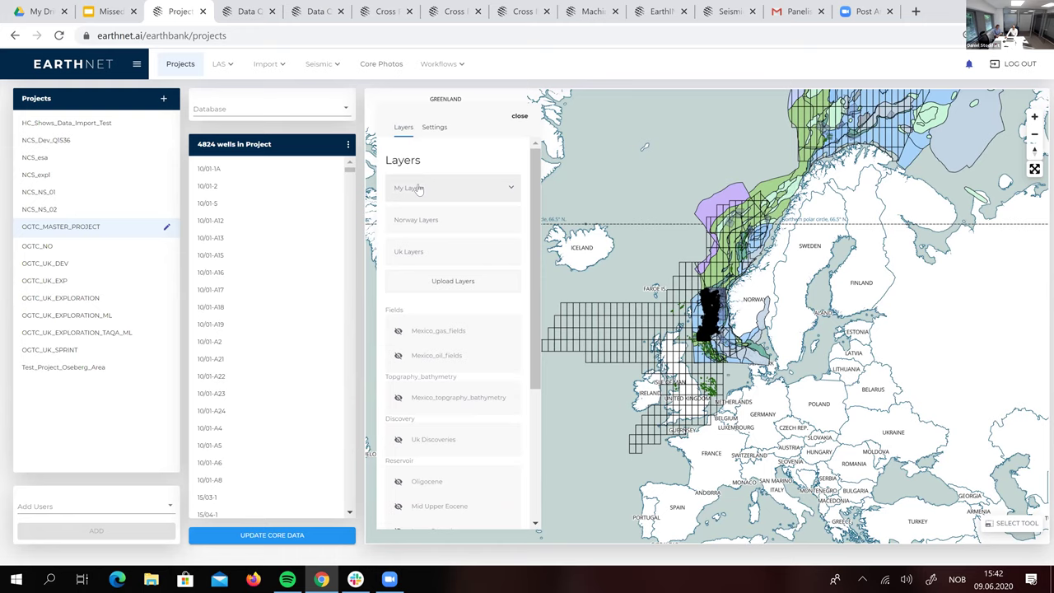
pyautogui.click(414, 231)
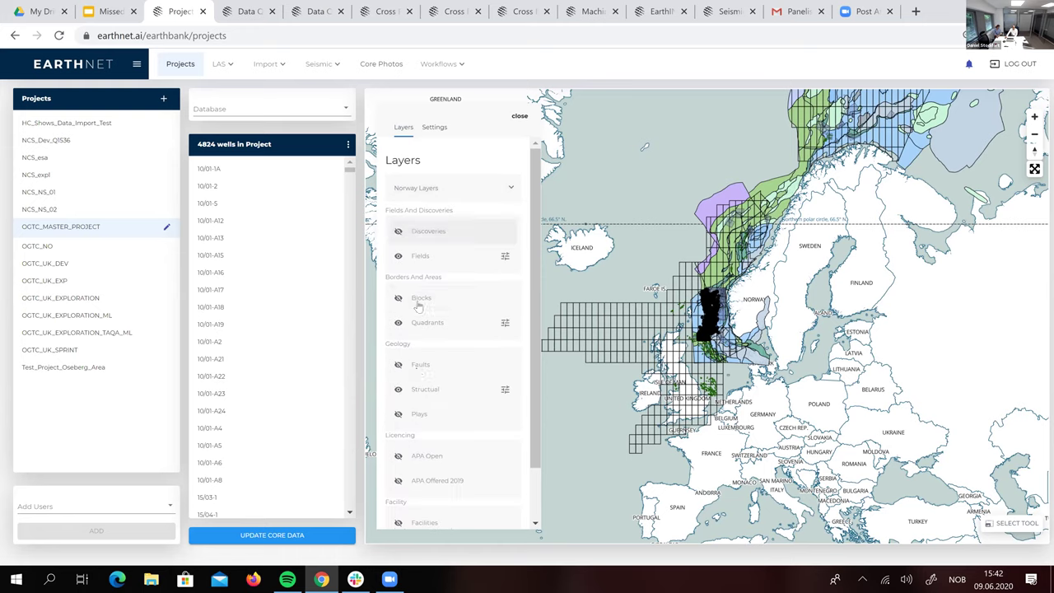
pyautogui.scroll(-2, 418, 424)
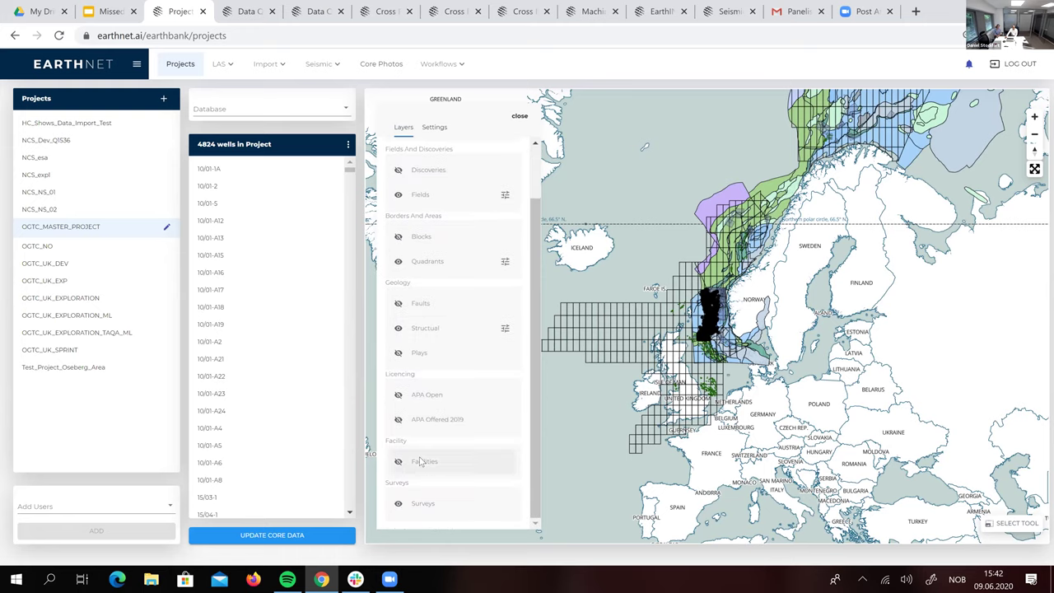
pyautogui.click(400, 503)
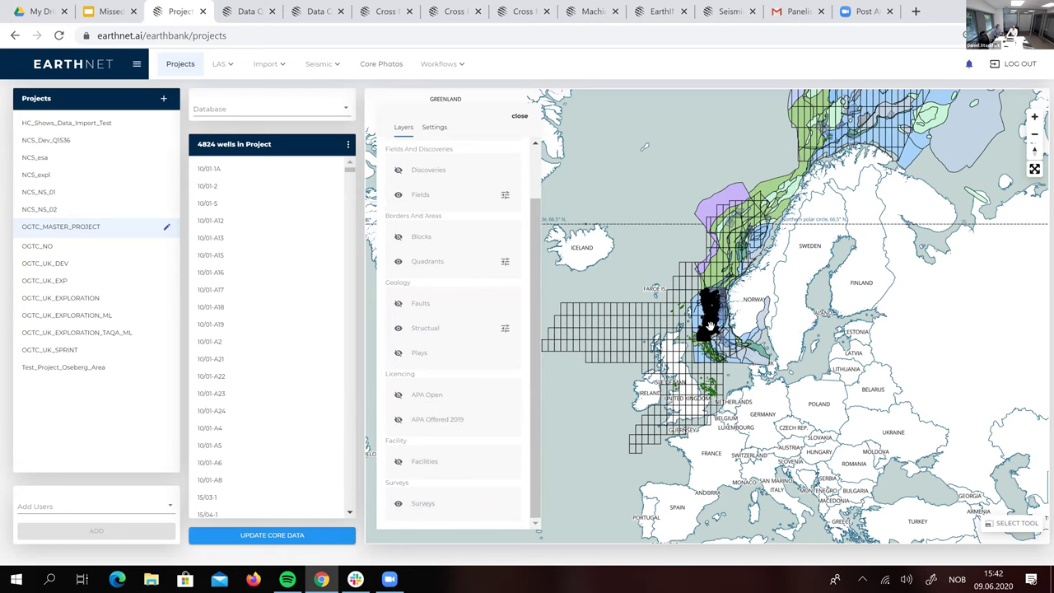
pyautogui.scroll(2, 710, 320)
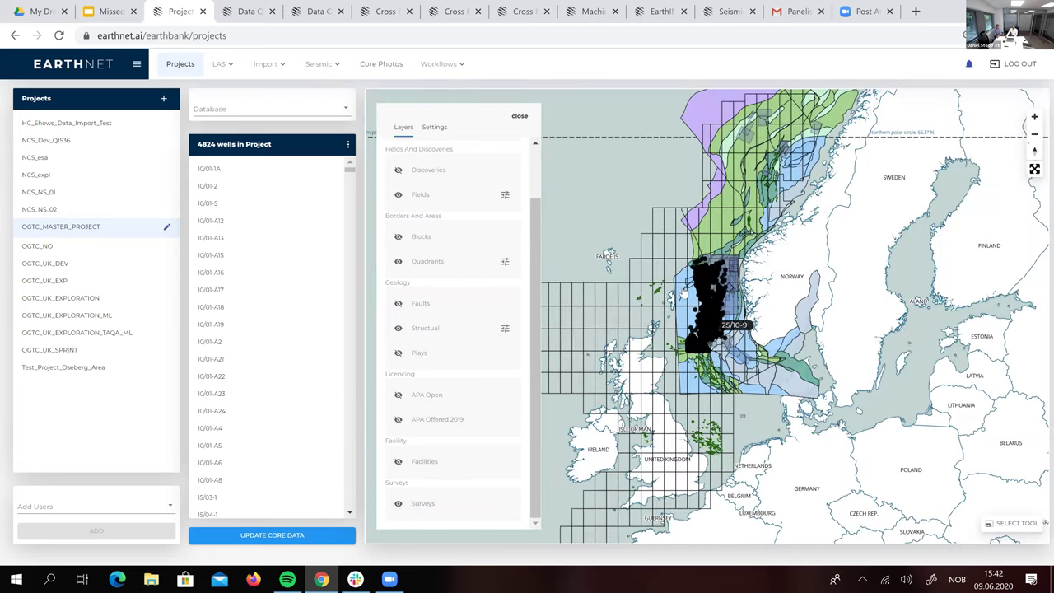
pyautogui.scroll(2, 700, 298)
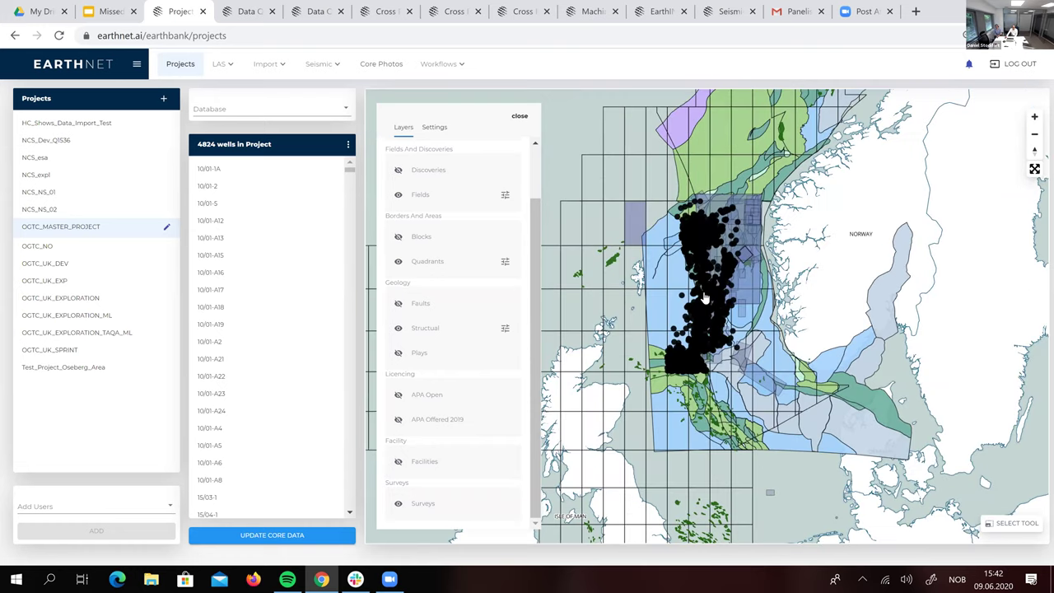
pyautogui.doubleClick(705, 298)
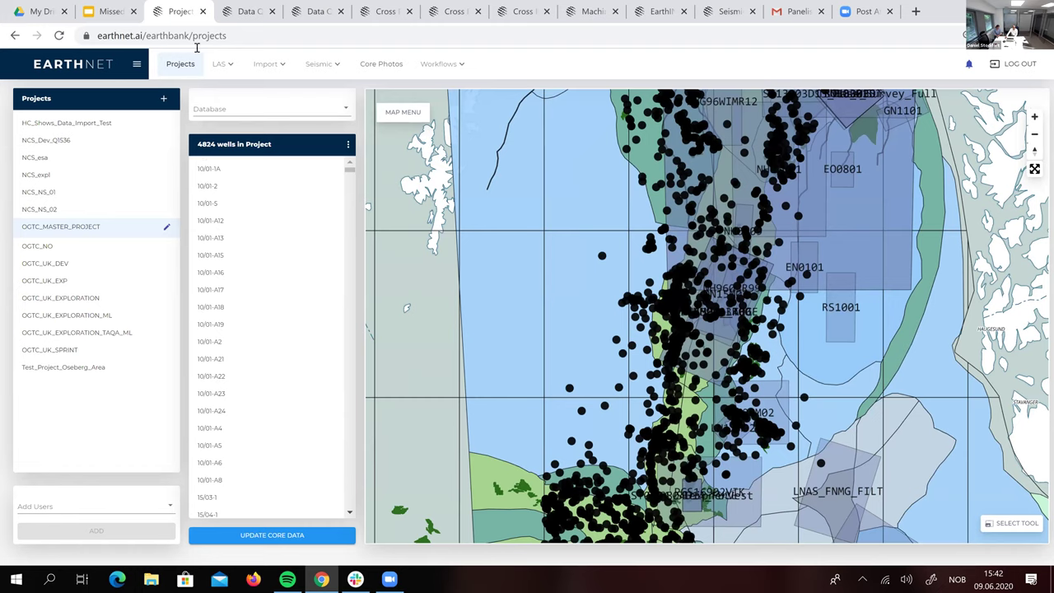
# - Go to Multiple Log Conditioning for well 15/21B-47's GR, DT, DEN and NPHI logs
pyautogui.click(230, 13)
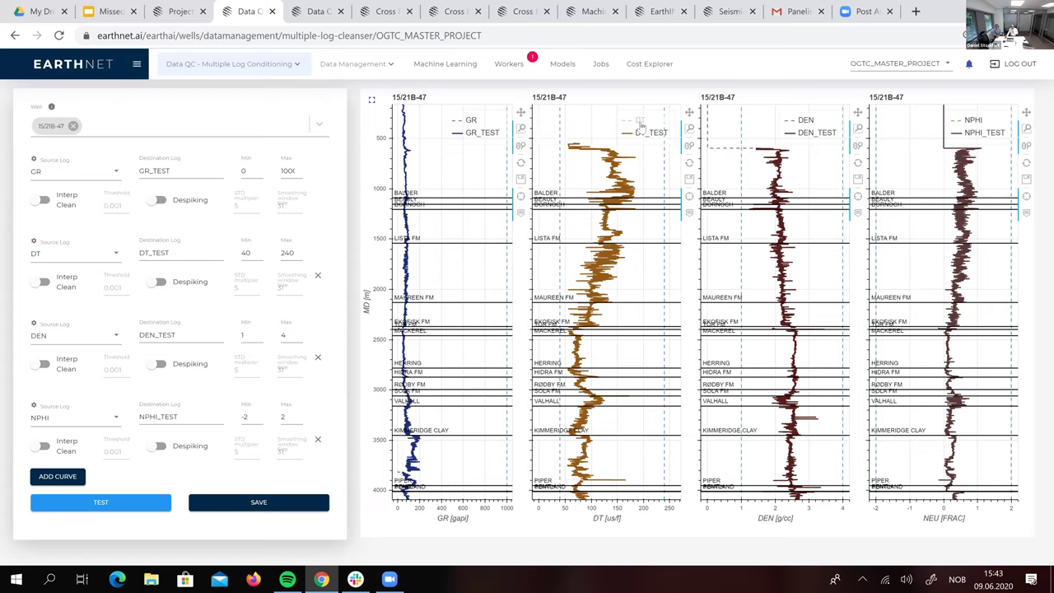
# - Show the raw DT curve beside DT_TEST, then go to Caliper Flag QC for well 15/2-1
pyautogui.click(640, 120)
pyautogui.click(325, 14)
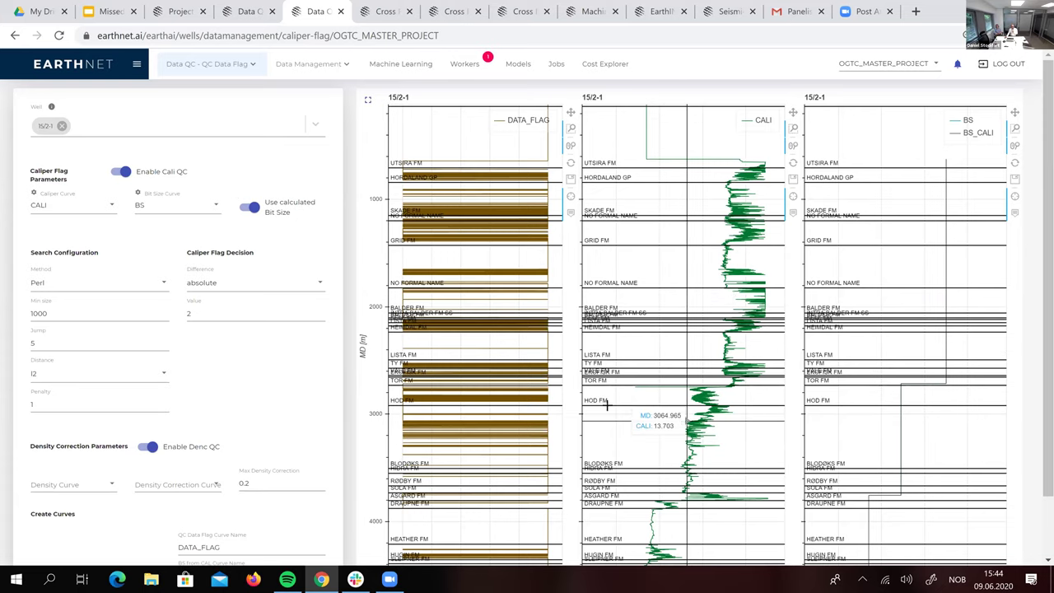
# - Review the caliper flag decision value 2 and the absolute/ratio Difference options, then go to Cross Plots
pyautogui.click(193, 313)
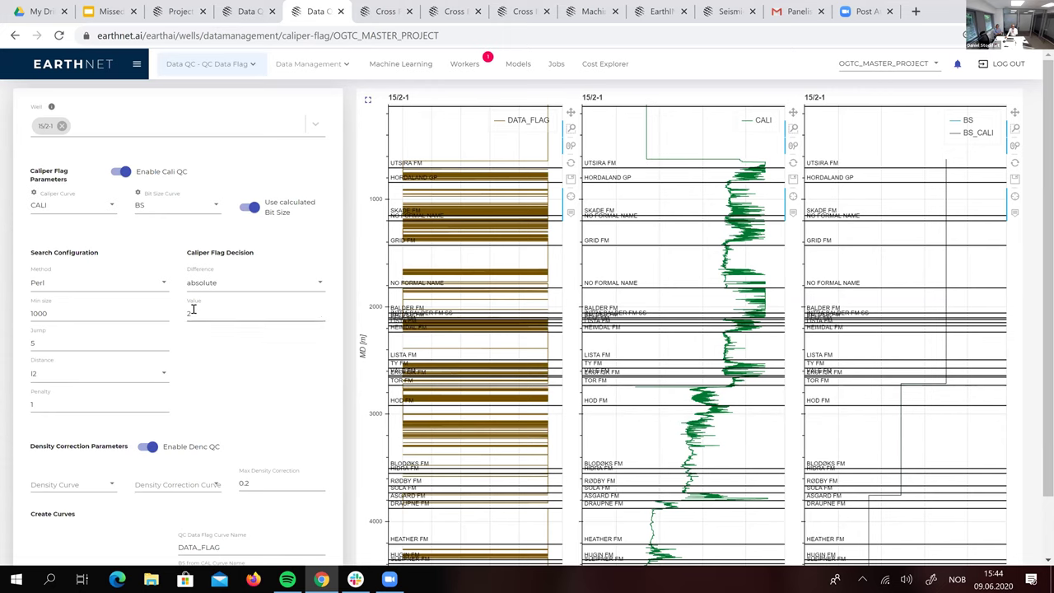
pyautogui.doubleClick(188, 314)
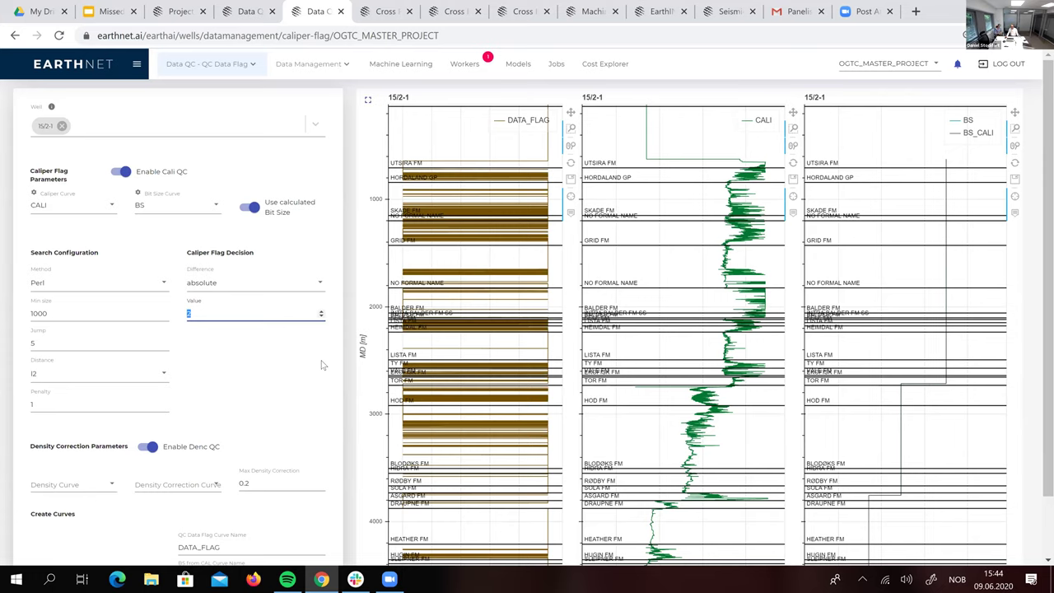
pyautogui.click(208, 284)
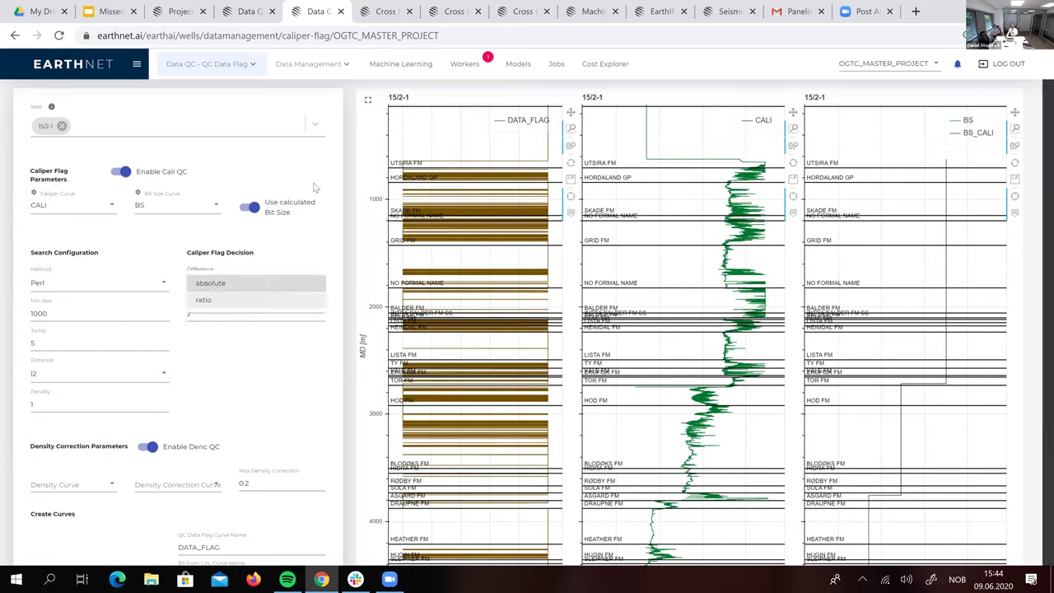
pyautogui.hotkey('ctrl', 'Tab')
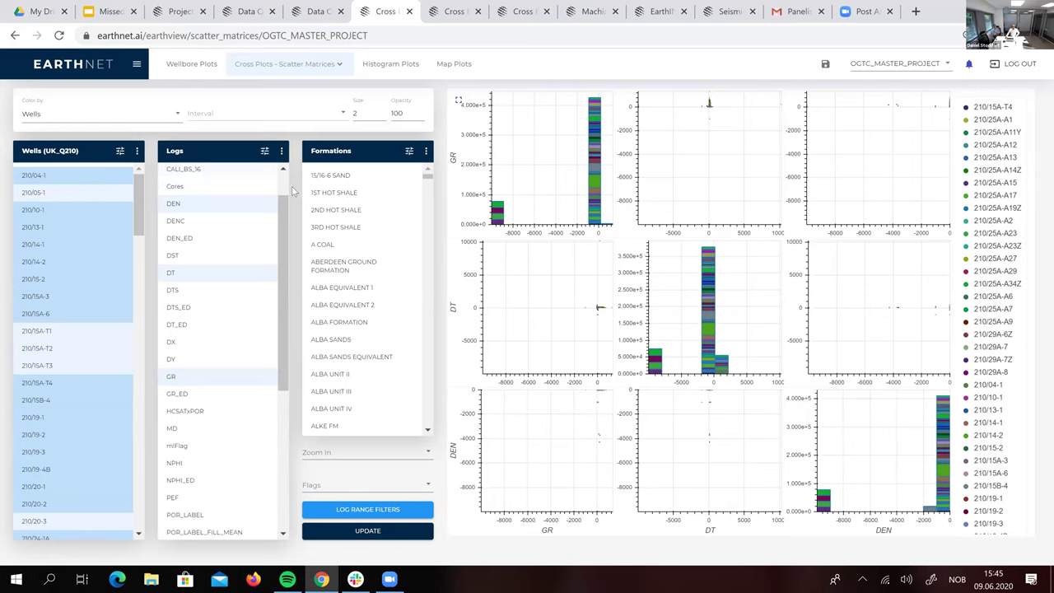
# - Compare the edited-log scatter matrices with and without CALI_BS_16, then go to Machine Learning for NCS_NS_02
pyautogui.click(451, 19)
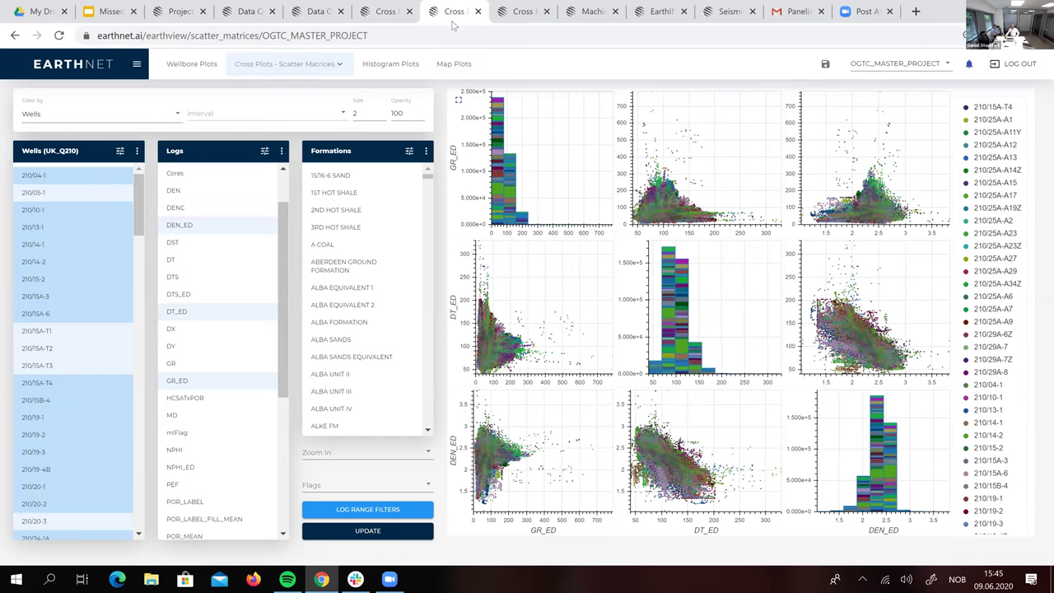
pyautogui.click(517, 24)
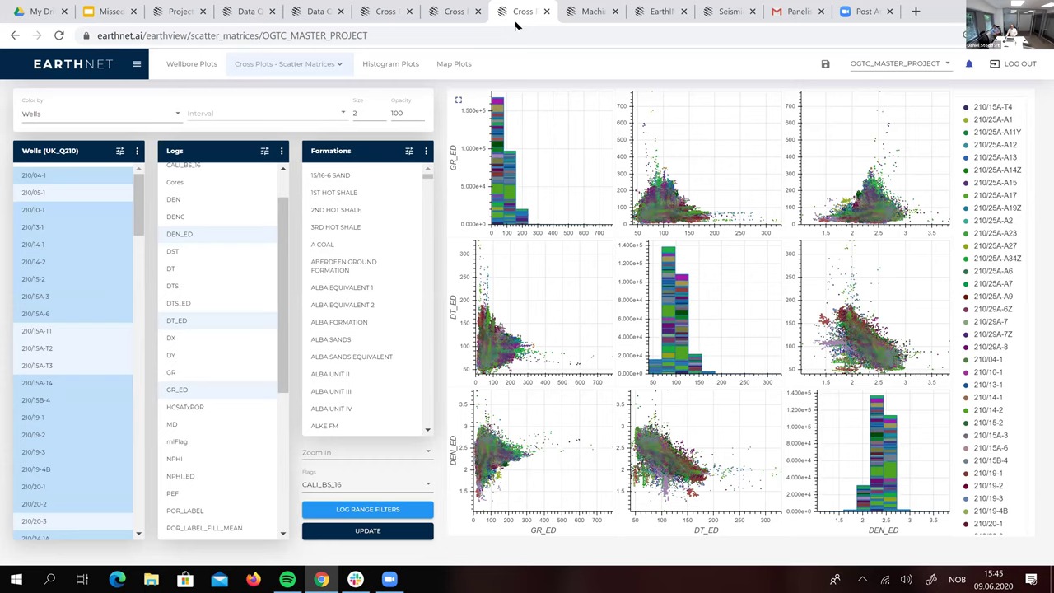
pyautogui.click(577, 22)
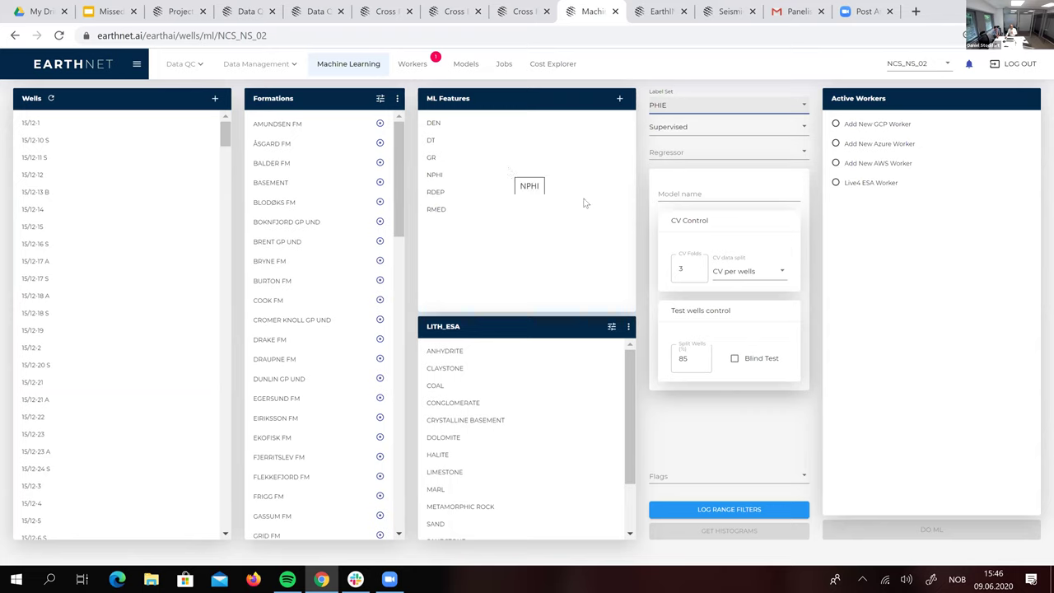
pyautogui.click(716, 197)
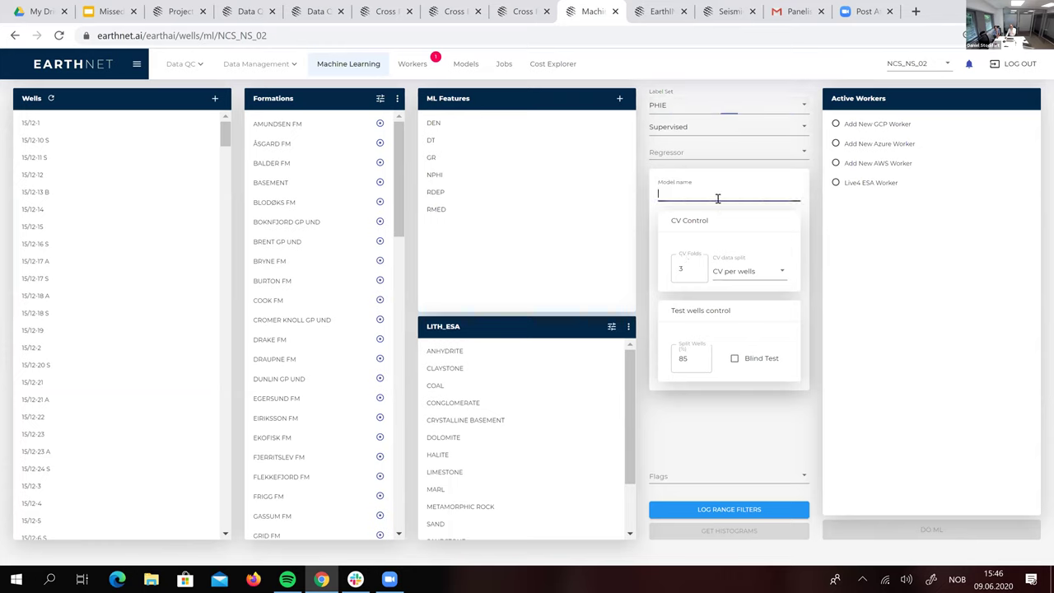
pyautogui.click(708, 156)
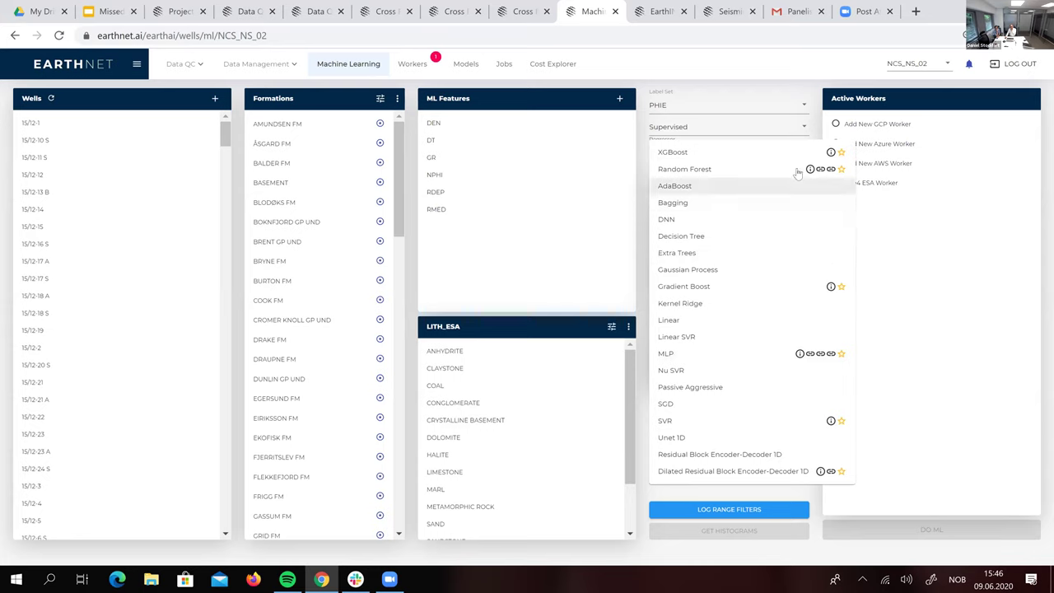
pyautogui.click(984, 291)
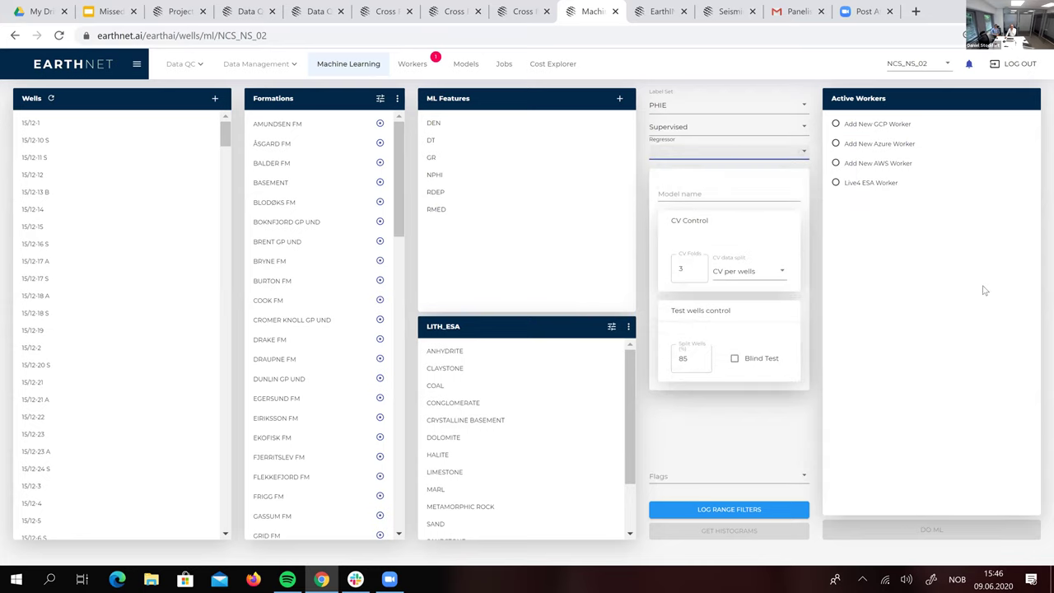
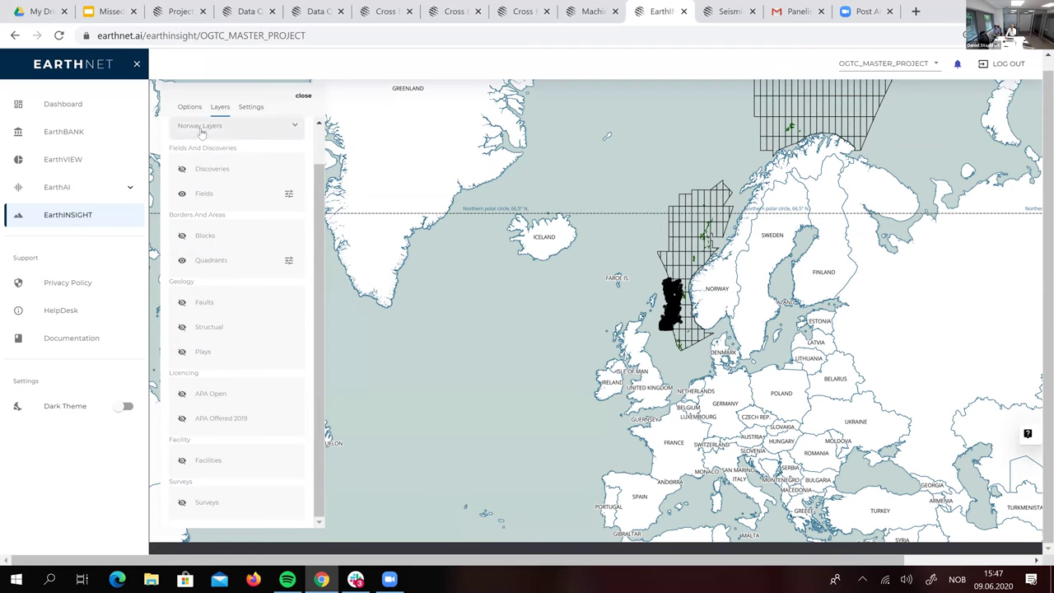
# - Show the UK Quadrants and Offshore Fields layers, then open Options with the sidebar collapsed
pyautogui.click(200, 130)
pyautogui.click(198, 159)
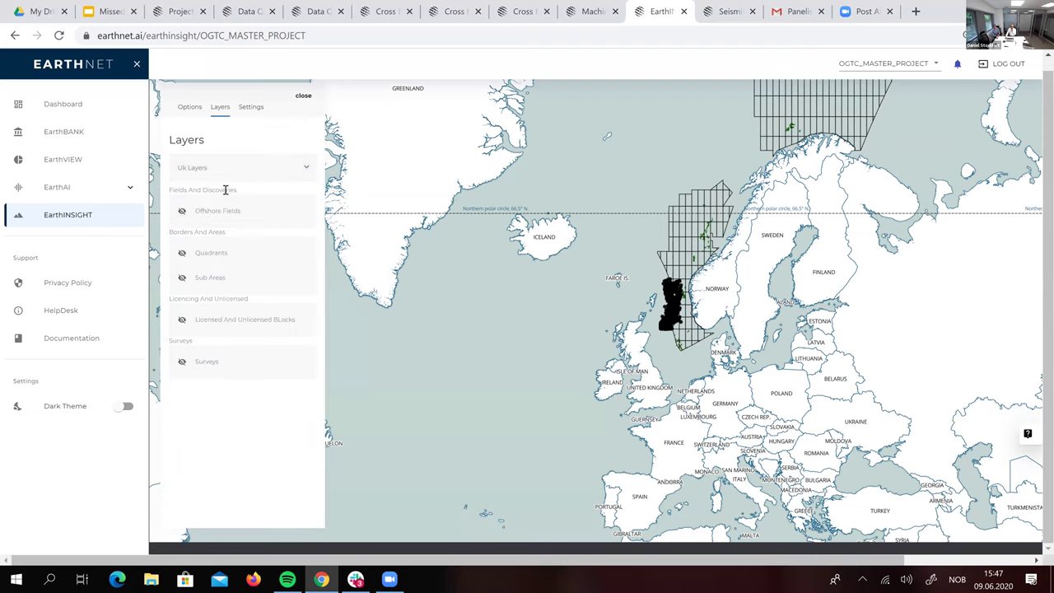
pyautogui.click(182, 252)
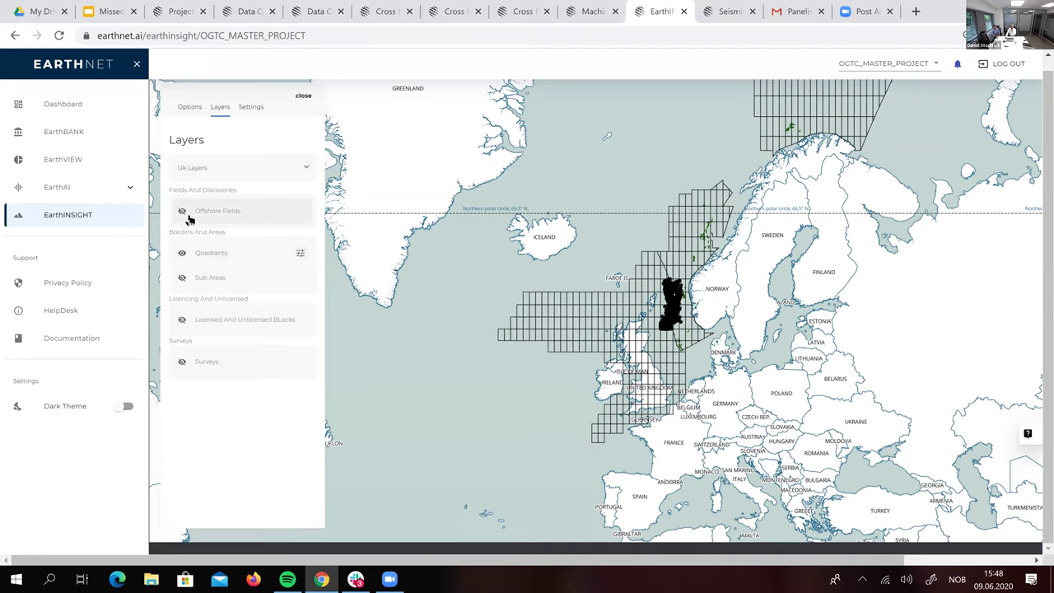
pyautogui.click(182, 211)
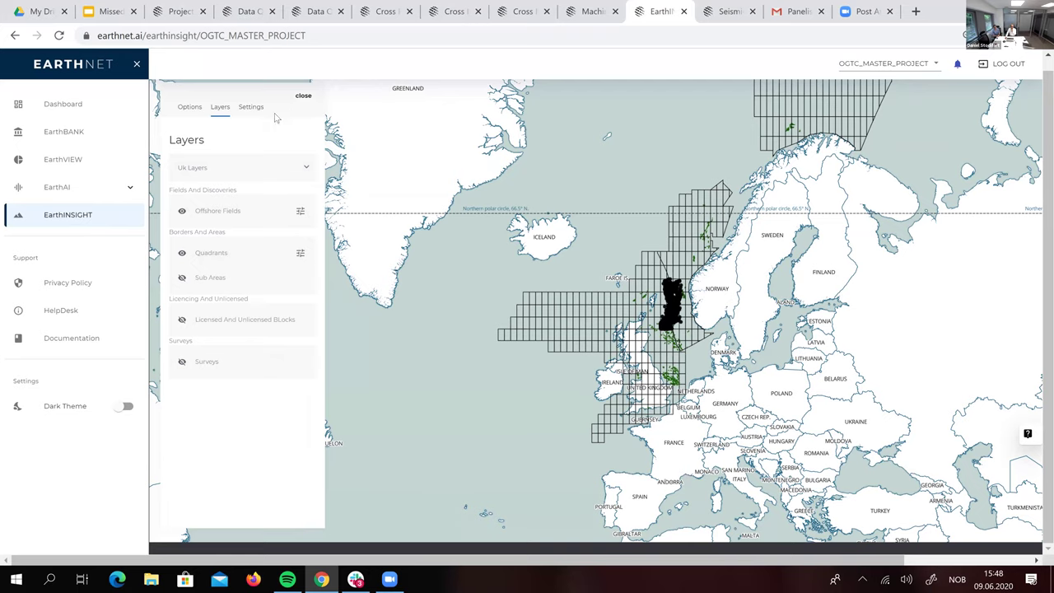
pyautogui.click(189, 109)
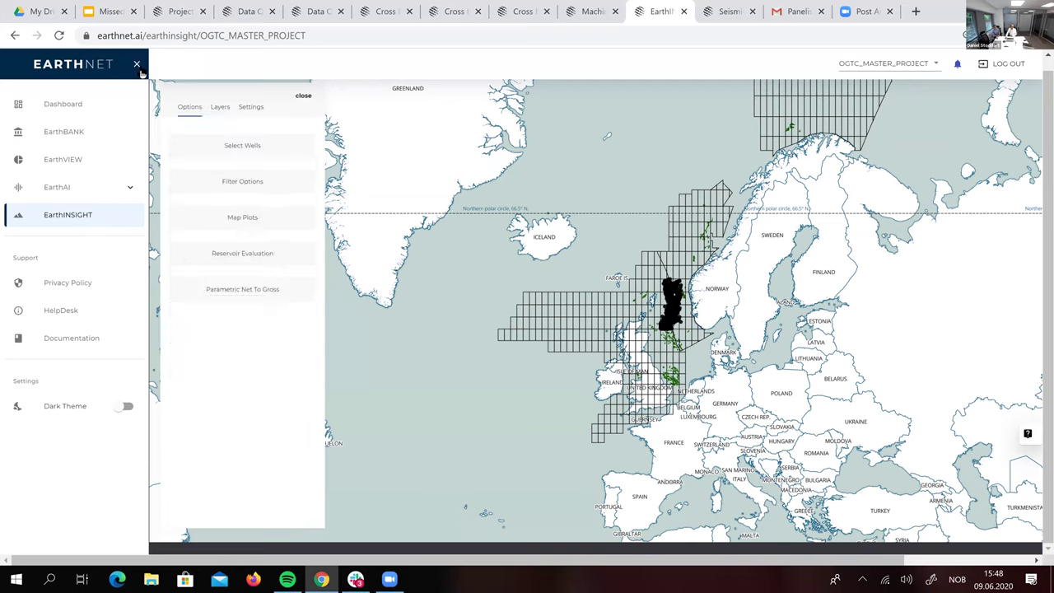
pyautogui.click(138, 65)
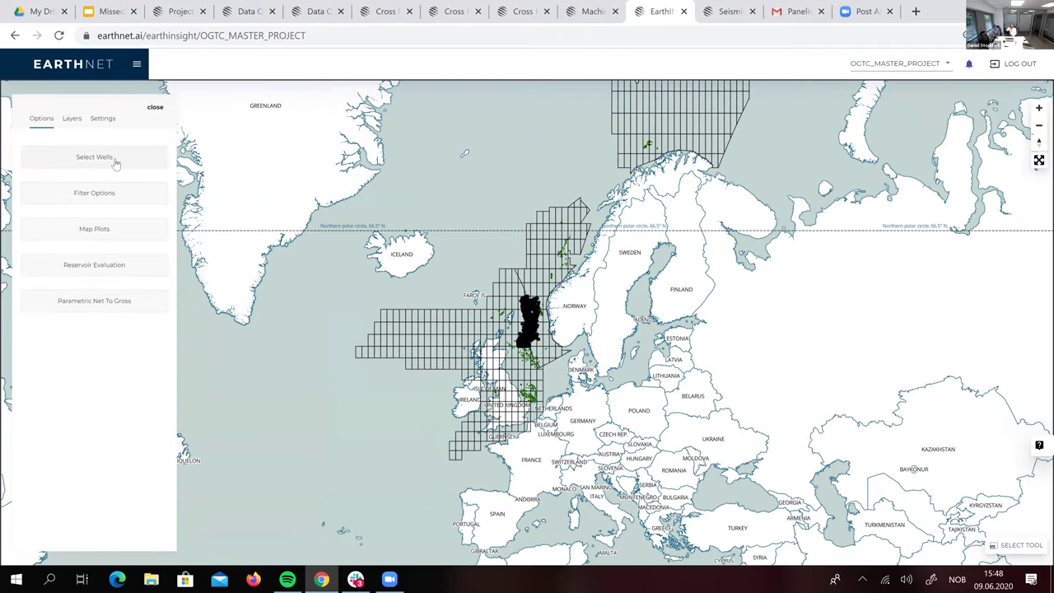
# - Load the UK_Q16 well set and select all of its wells
pyautogui.click(115, 161)
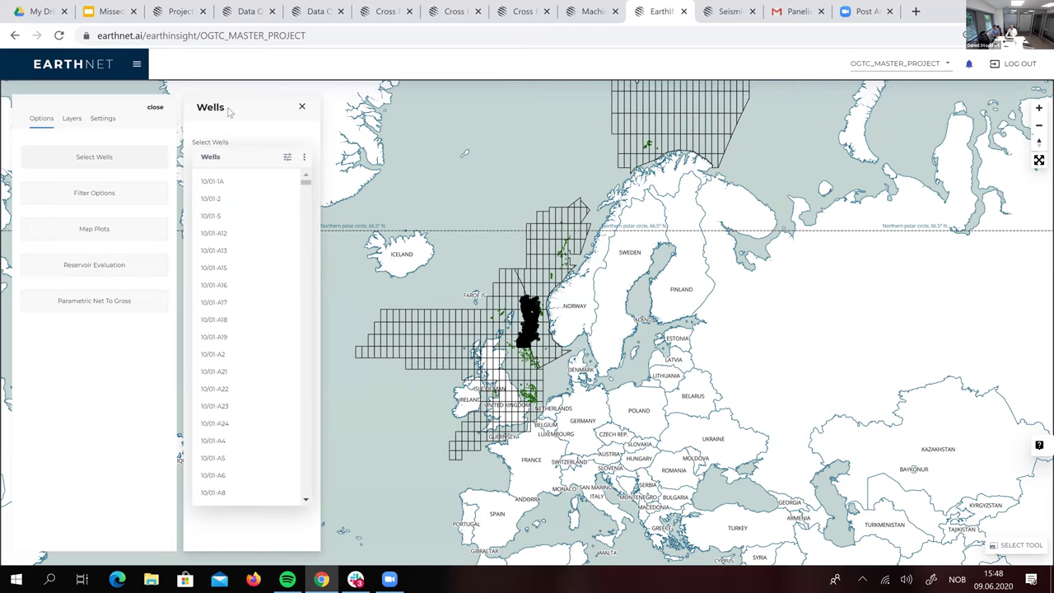
pyautogui.click(304, 157)
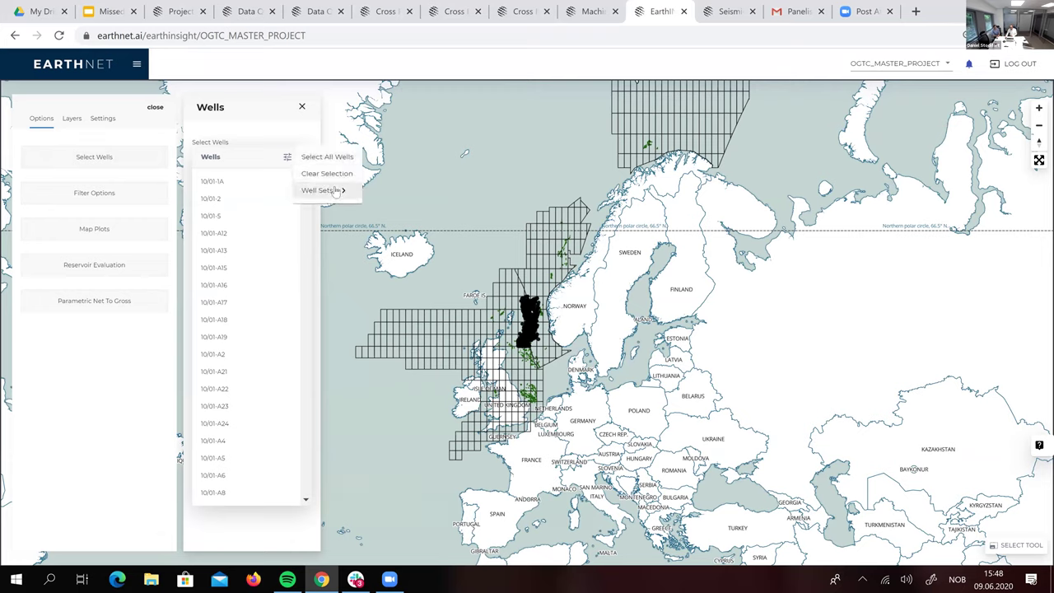
pyautogui.click(343, 192)
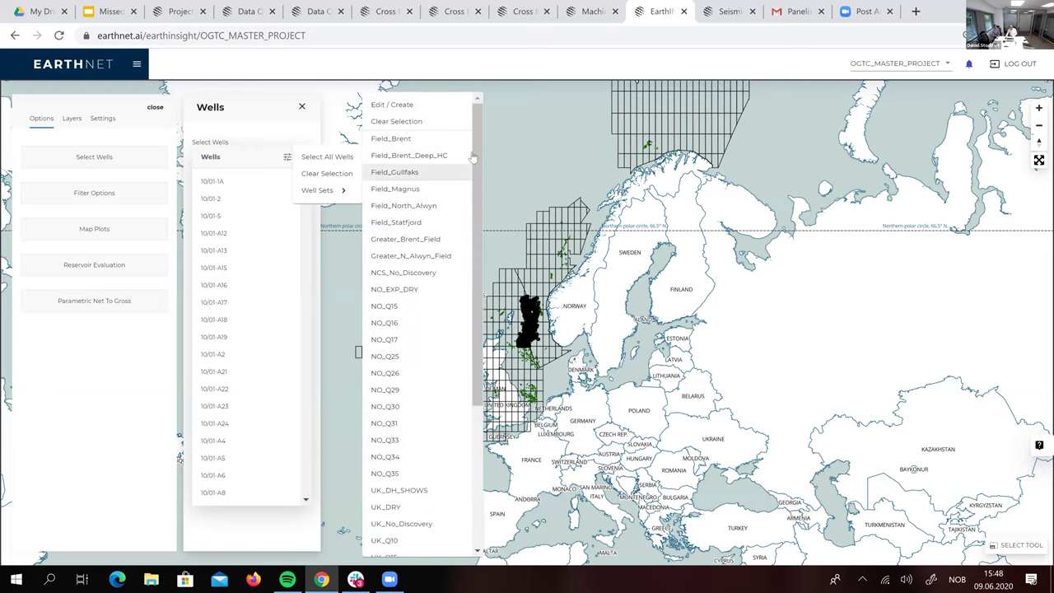
pyautogui.scroll(-1, 473, 219)
pyautogui.scroll(-5, 474, 219)
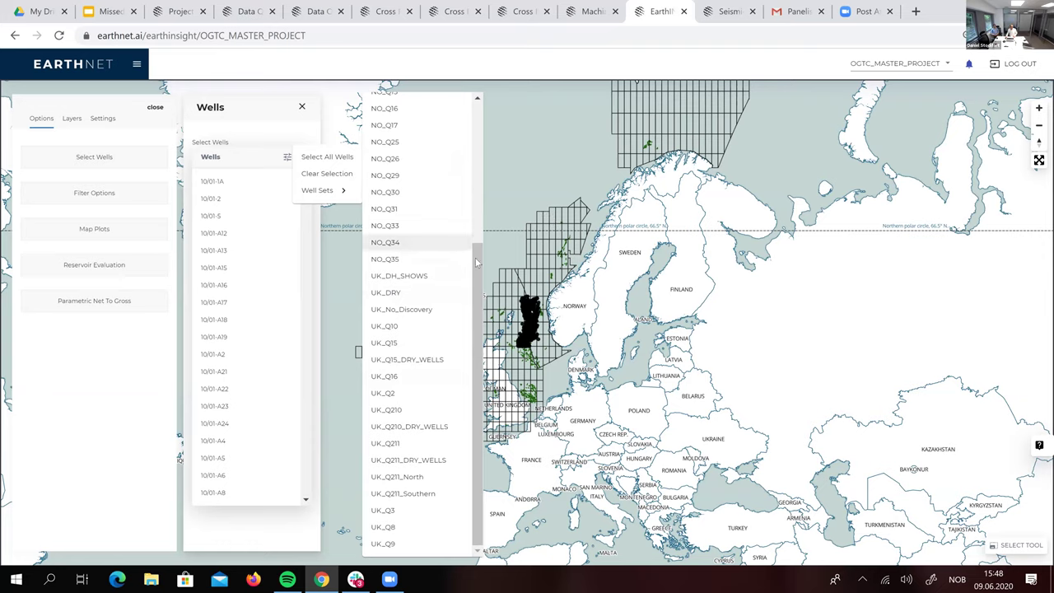
pyautogui.click(387, 376)
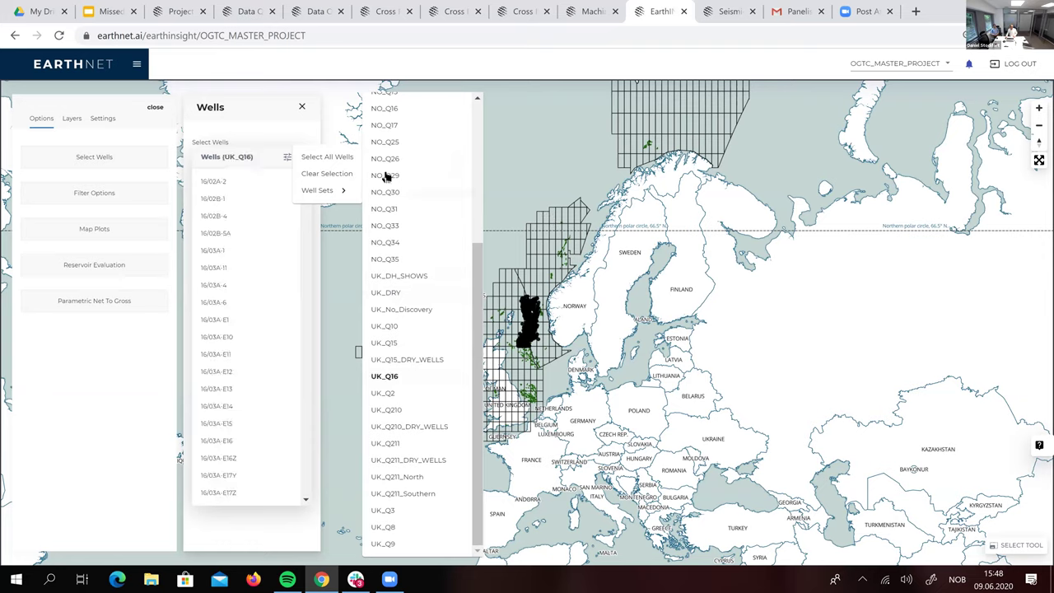
pyautogui.click(336, 162)
pyautogui.click(329, 157)
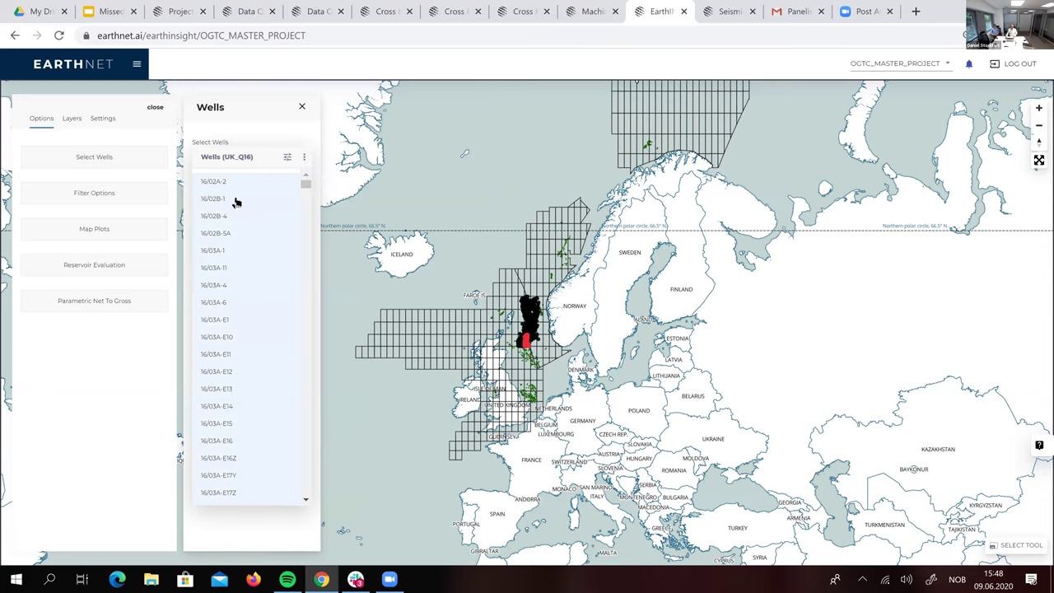
# - Filter formations by searching 'Brita' for the Britannia Sandstone entries
pyautogui.click(101, 195)
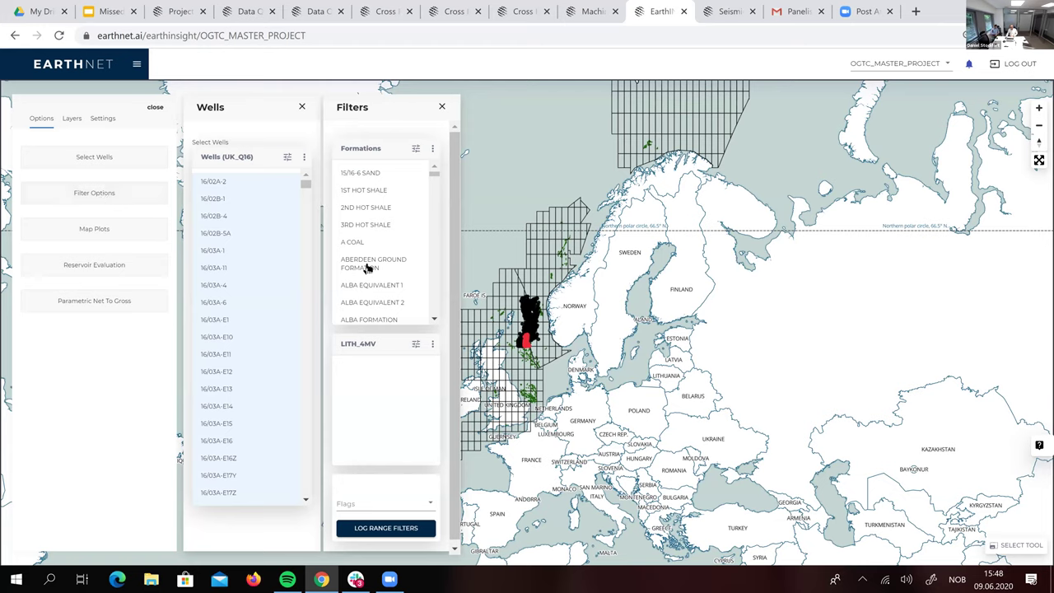
pyautogui.click(416, 150)
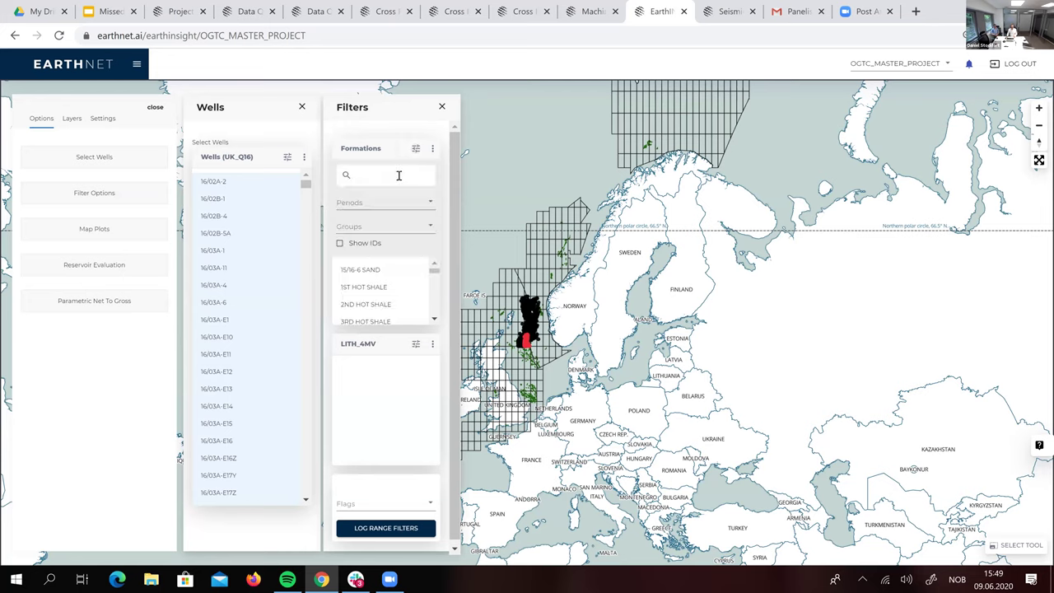
pyautogui.write('Brita')
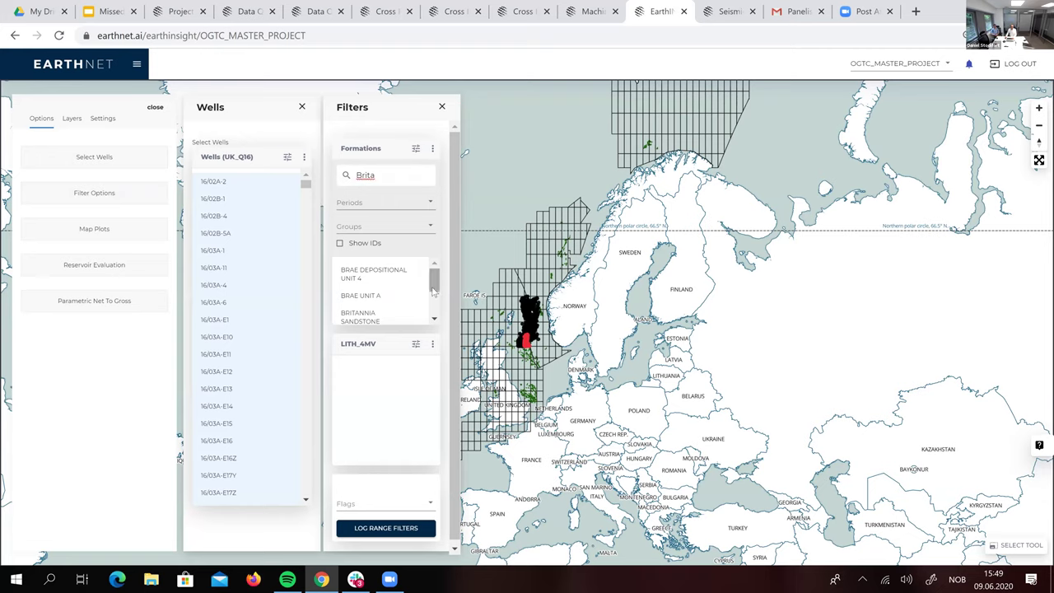
pyautogui.scroll(-1, 437, 290)
pyautogui.scroll(-1, 439, 294)
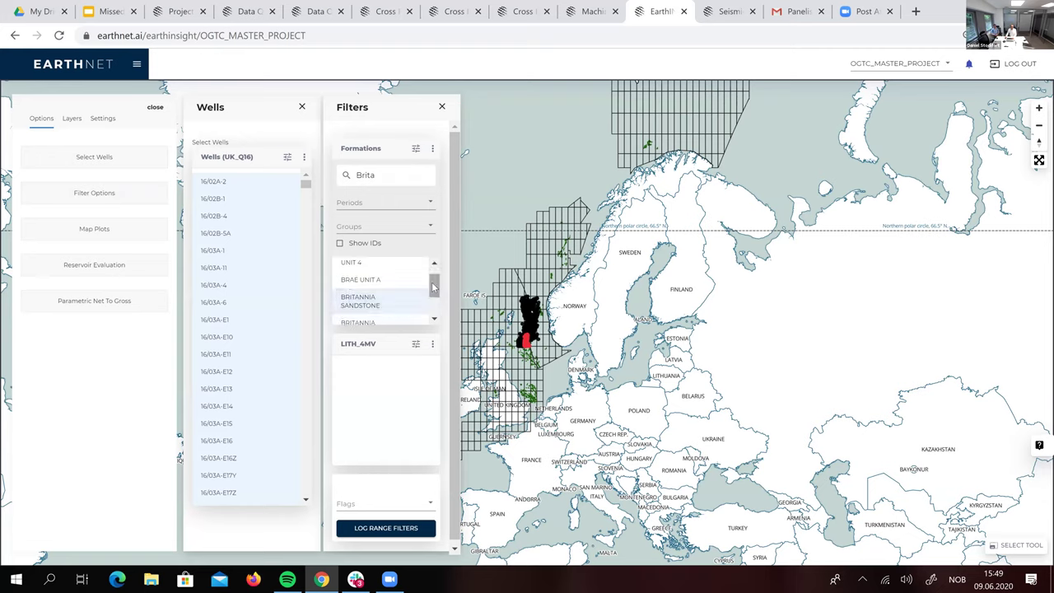
pyautogui.scroll(-2, 435, 290)
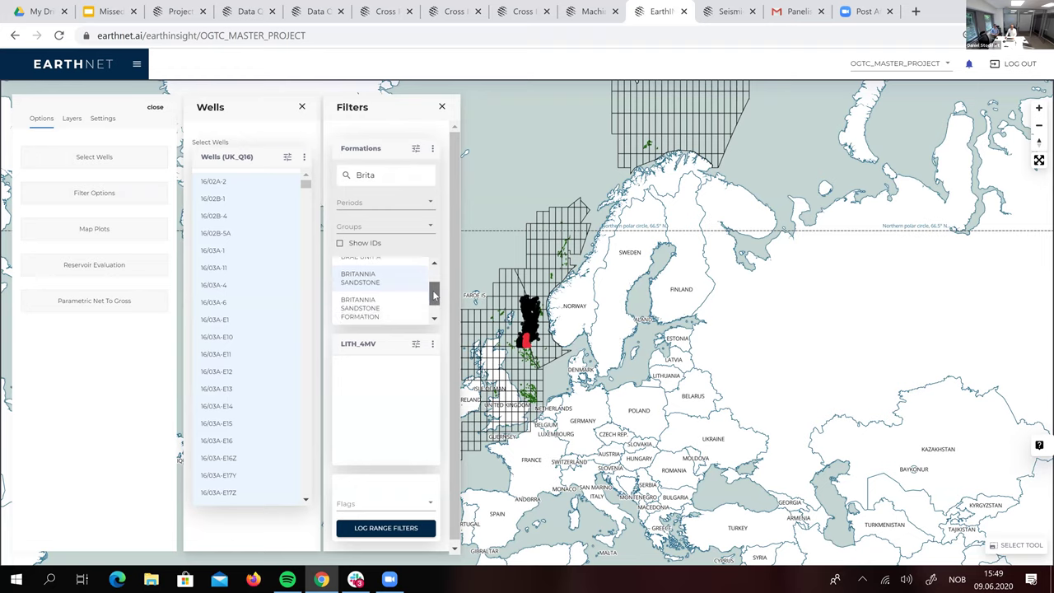
# - Switch the second filter log to PAY_CLASS_SST and include PAY_CLASS_1, 2 and 3
pyautogui.click(433, 344)
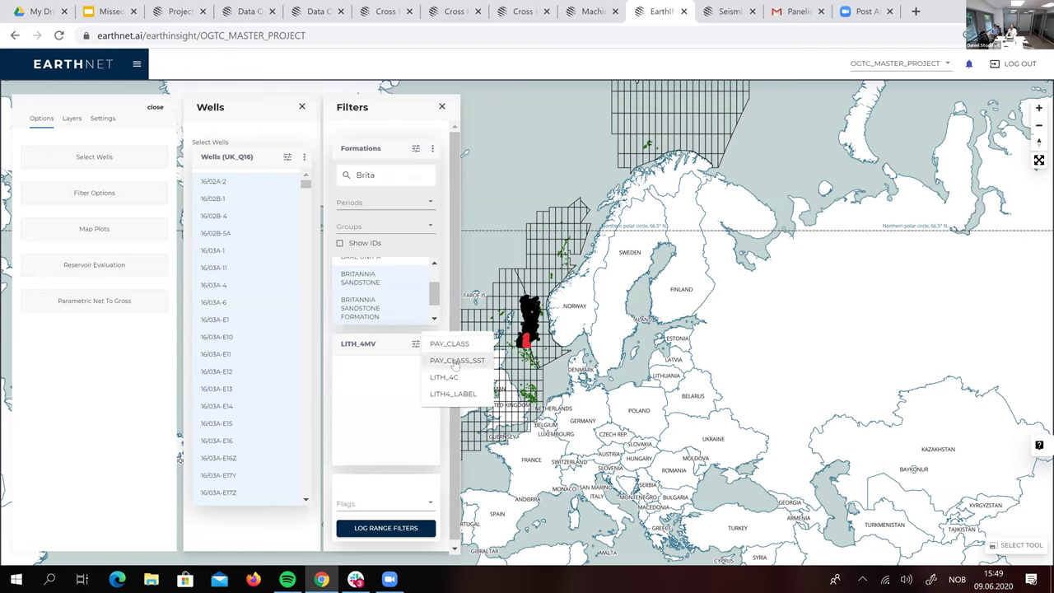
pyautogui.click(451, 361)
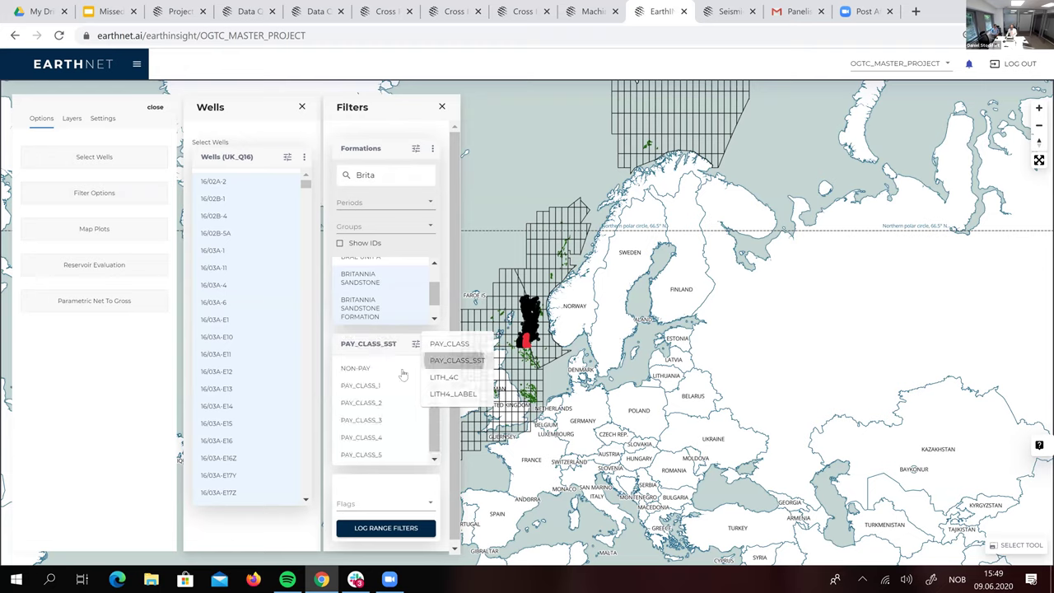
pyautogui.click(363, 387)
pyautogui.click(364, 404)
pyautogui.click(365, 420)
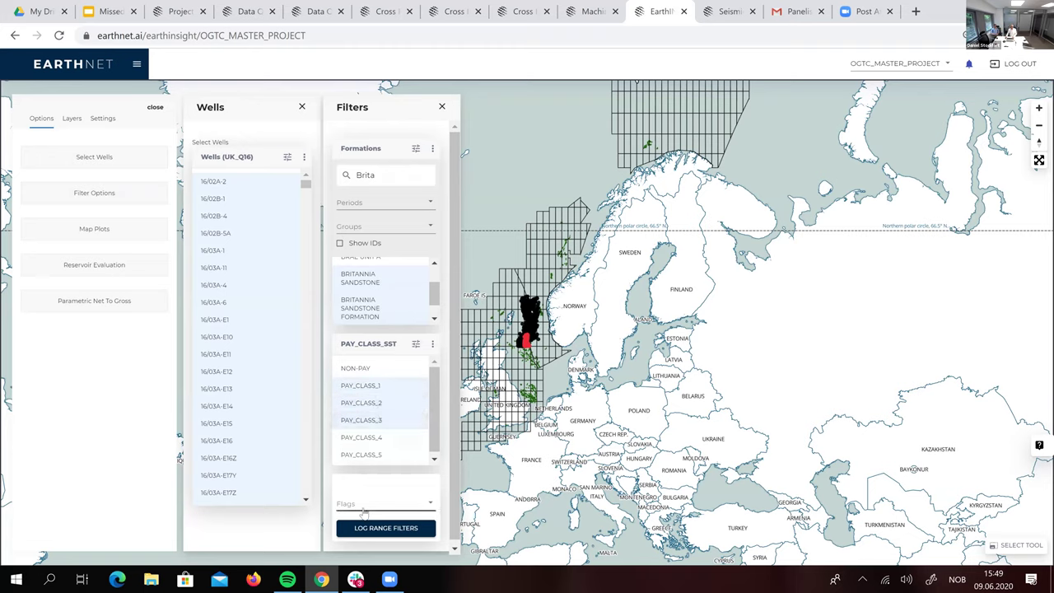
# - Set the flag filter to CALI_BS_16 and close the filter settings
pyautogui.click(366, 510)
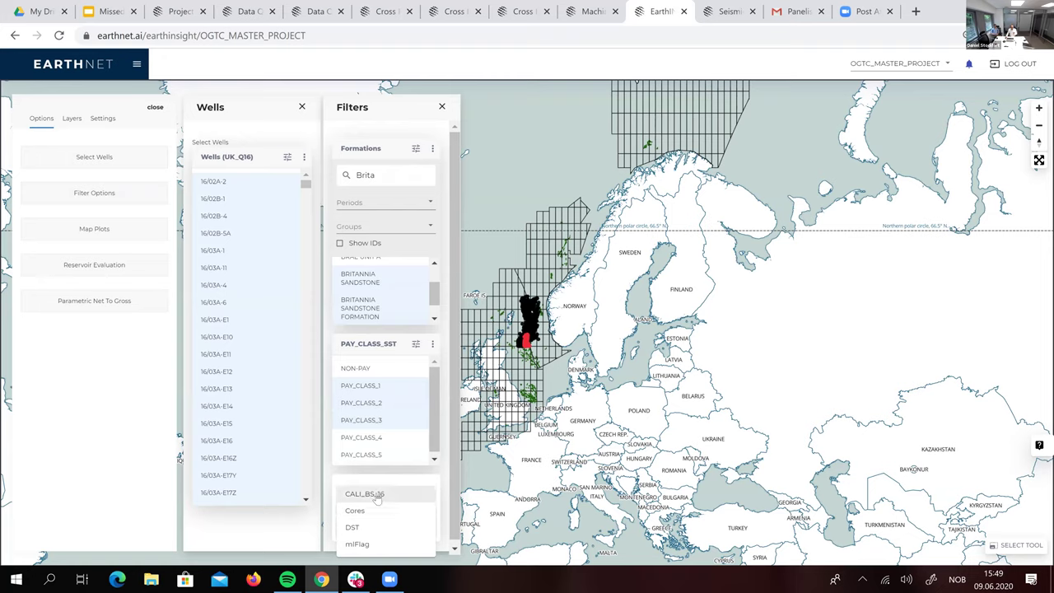
pyautogui.click(377, 495)
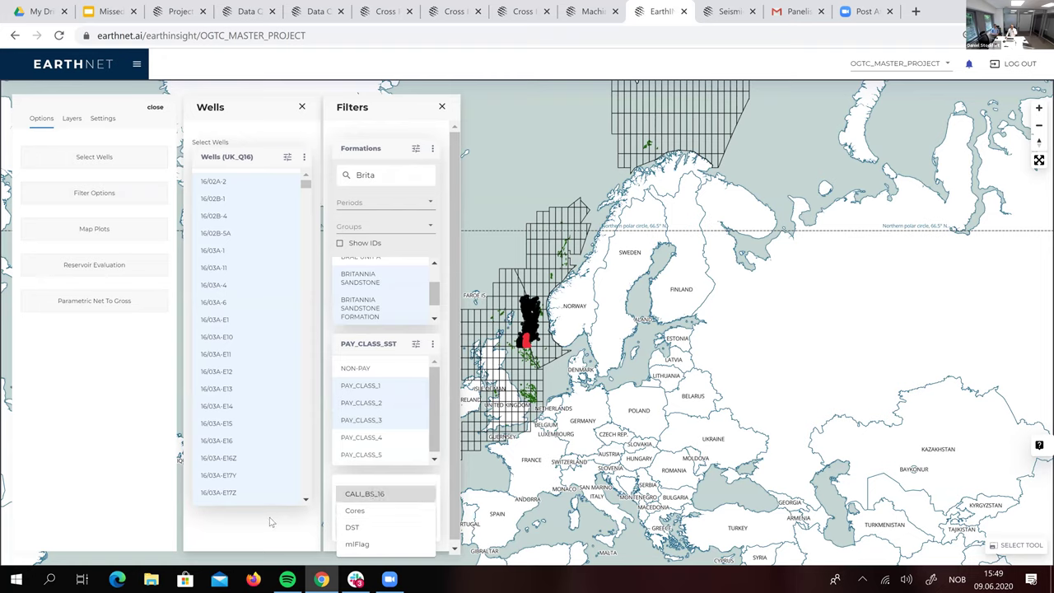
pyautogui.click(277, 536)
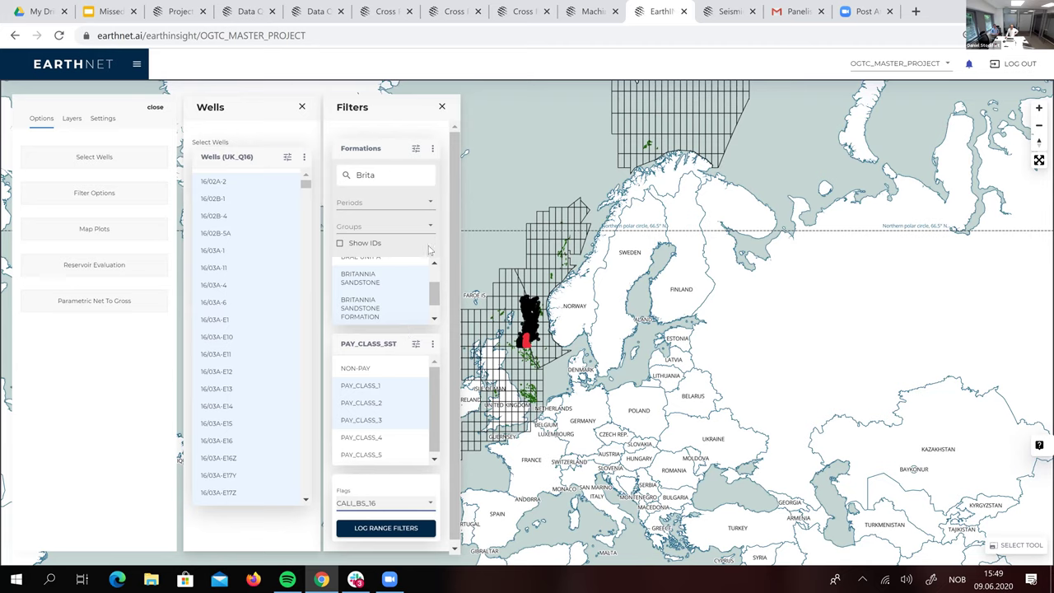
pyautogui.click(441, 108)
# - Run a map plot with POR_MEAN as xData and bars coloured by MD
pyautogui.click(103, 231)
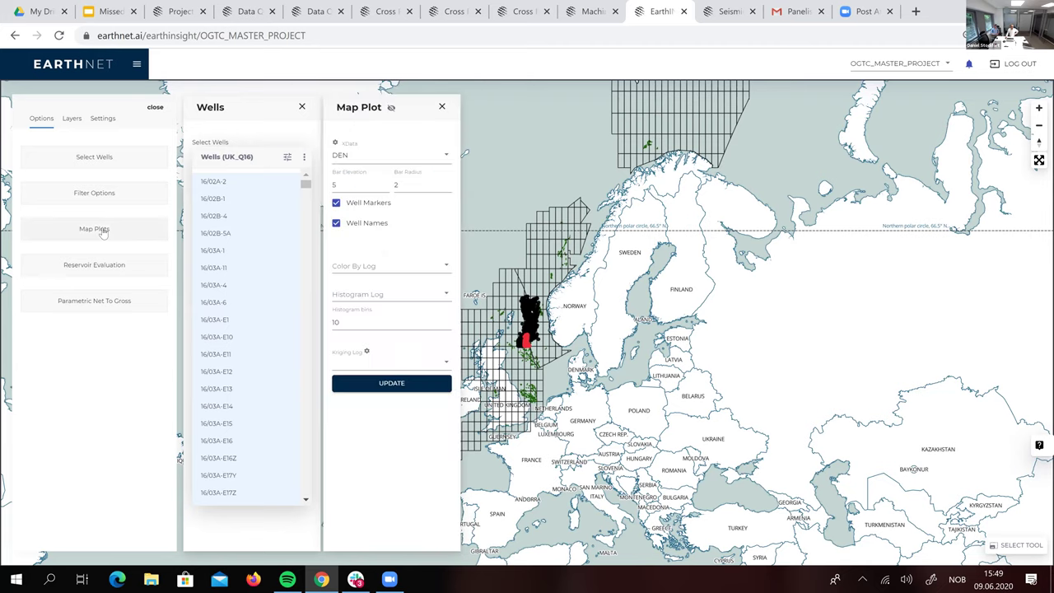
pyautogui.click(373, 159)
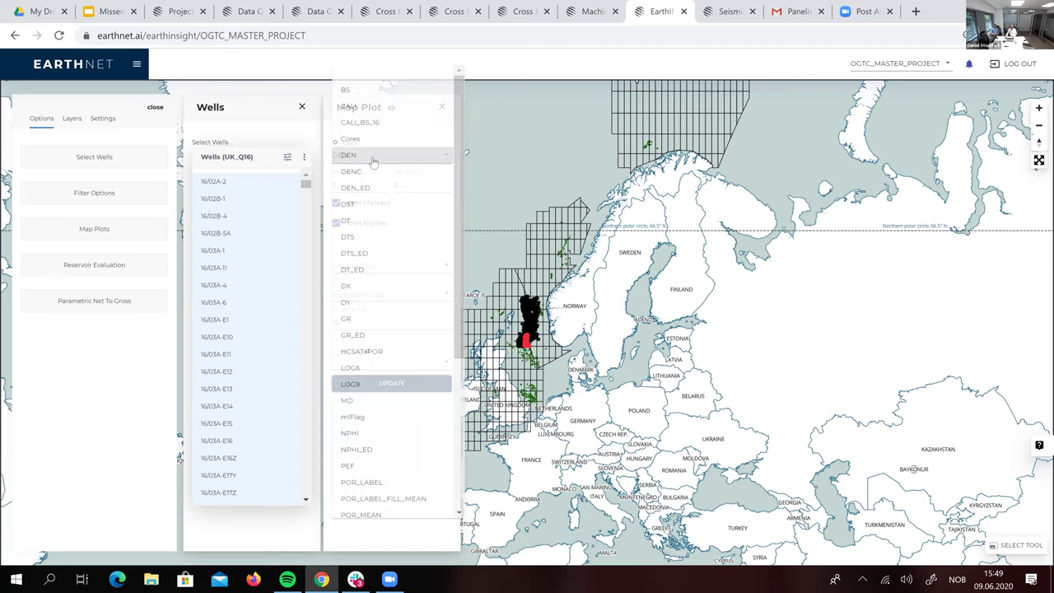
pyautogui.scroll(-2, 384, 347)
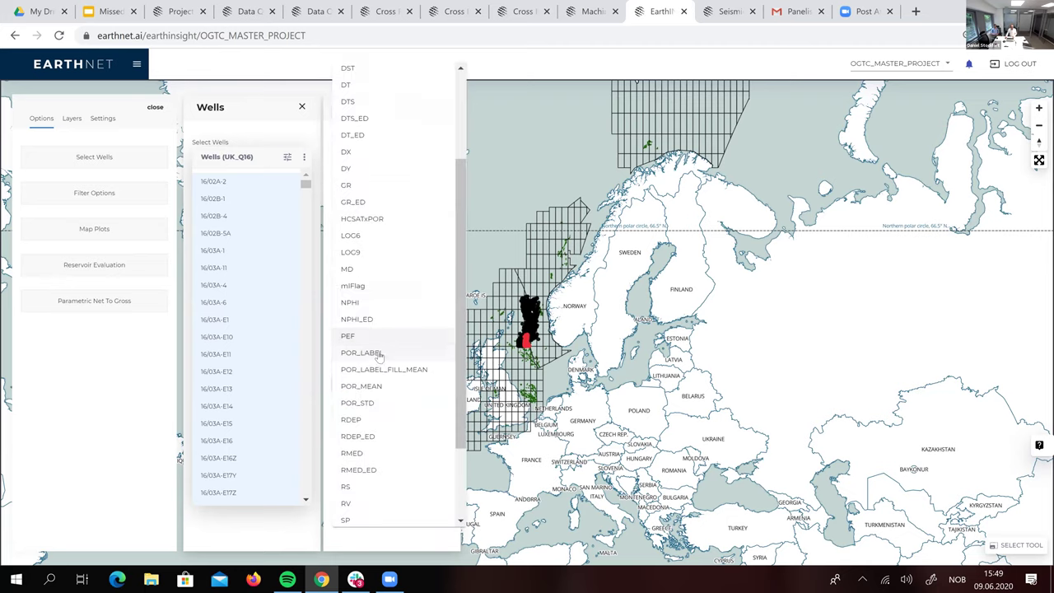
pyautogui.click(379, 386)
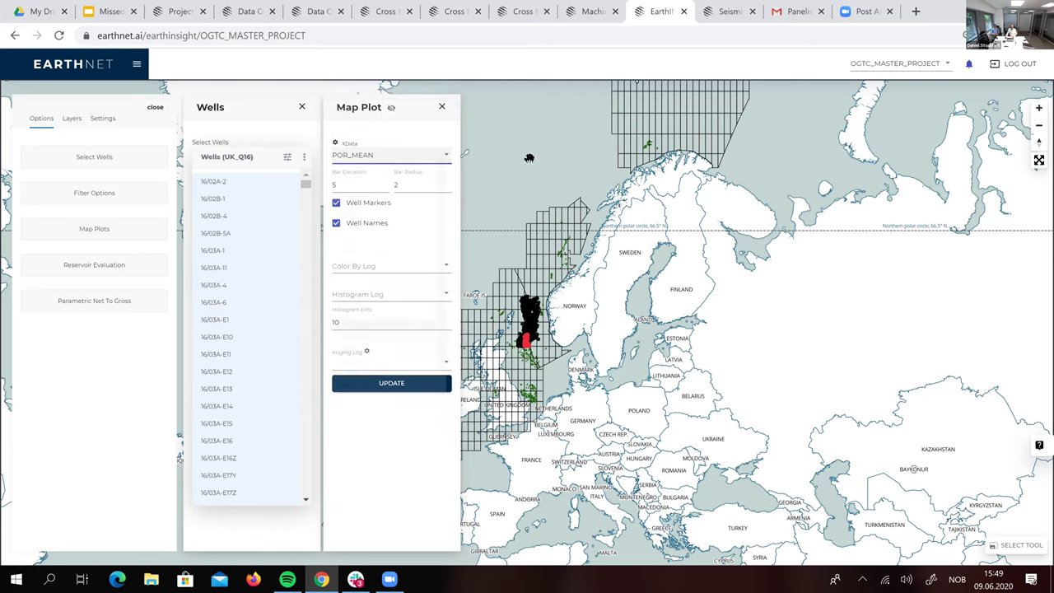
pyautogui.click(376, 267)
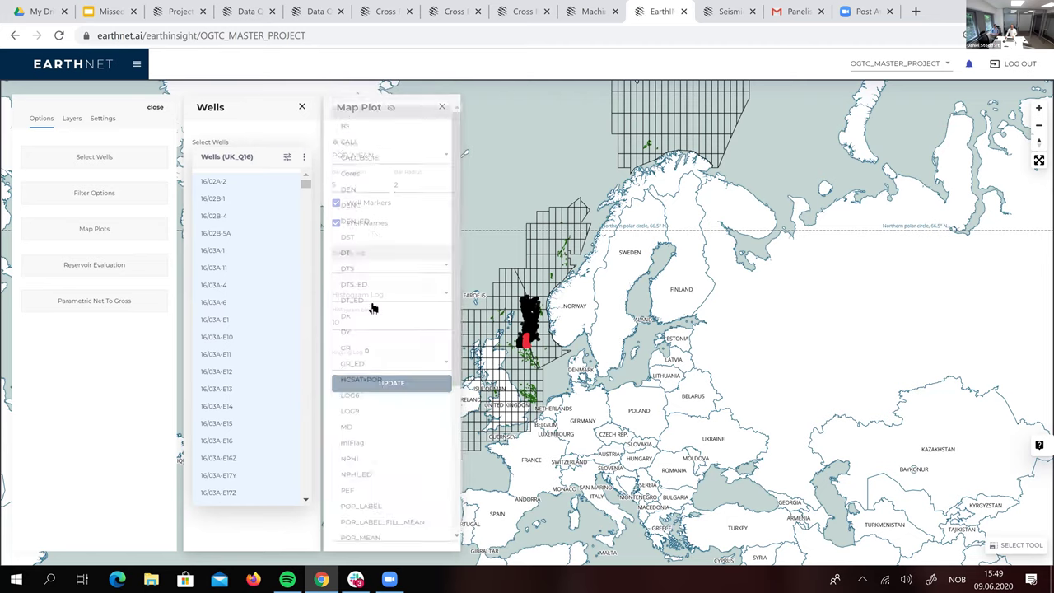
pyautogui.click(350, 438)
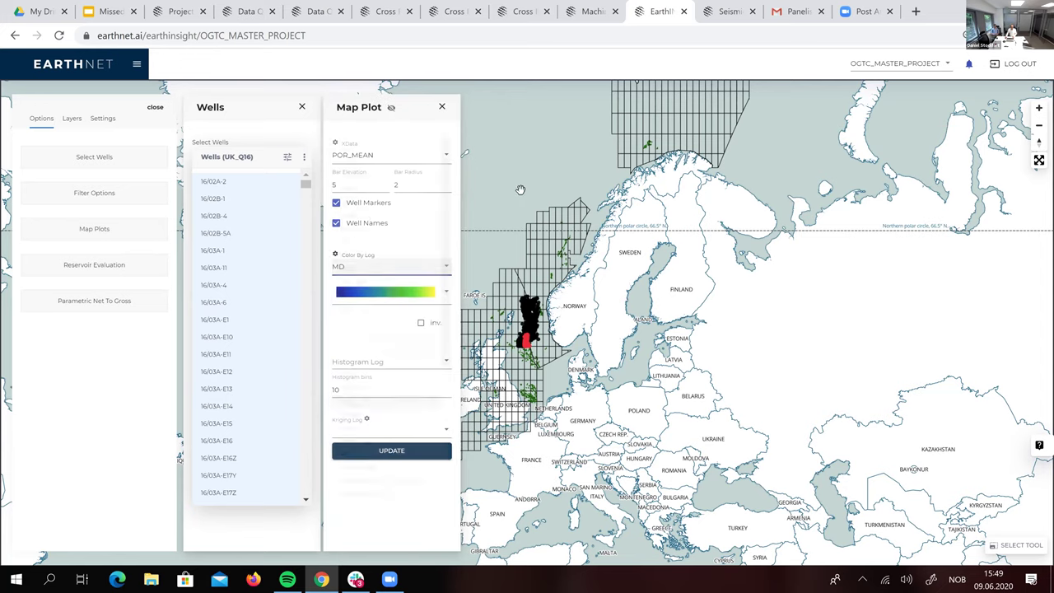
pyautogui.click(377, 455)
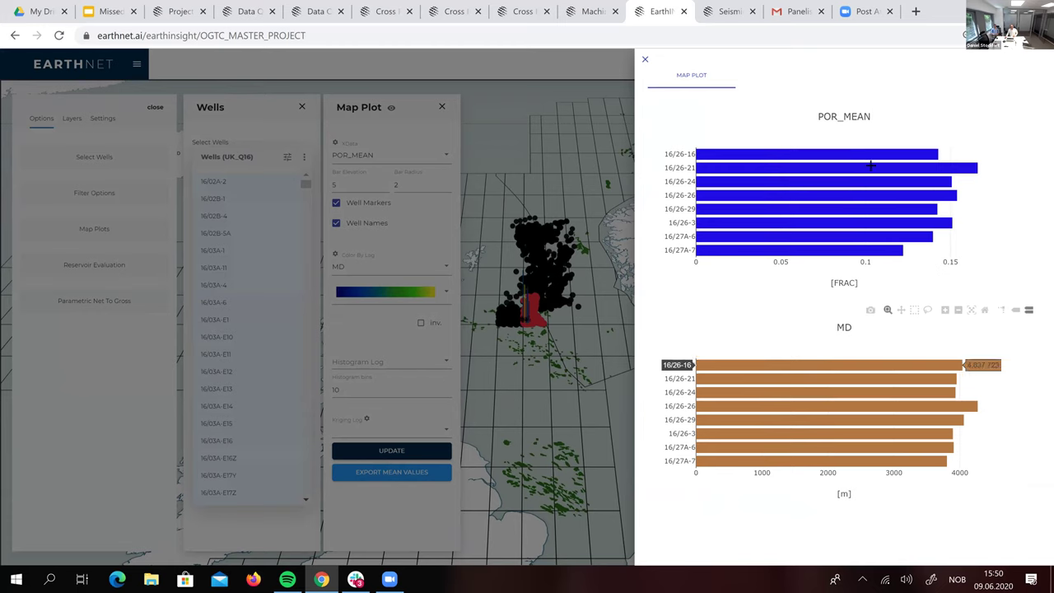
# - Close the POR_MEAN and MD summary chart panel
pyautogui.click(643, 62)
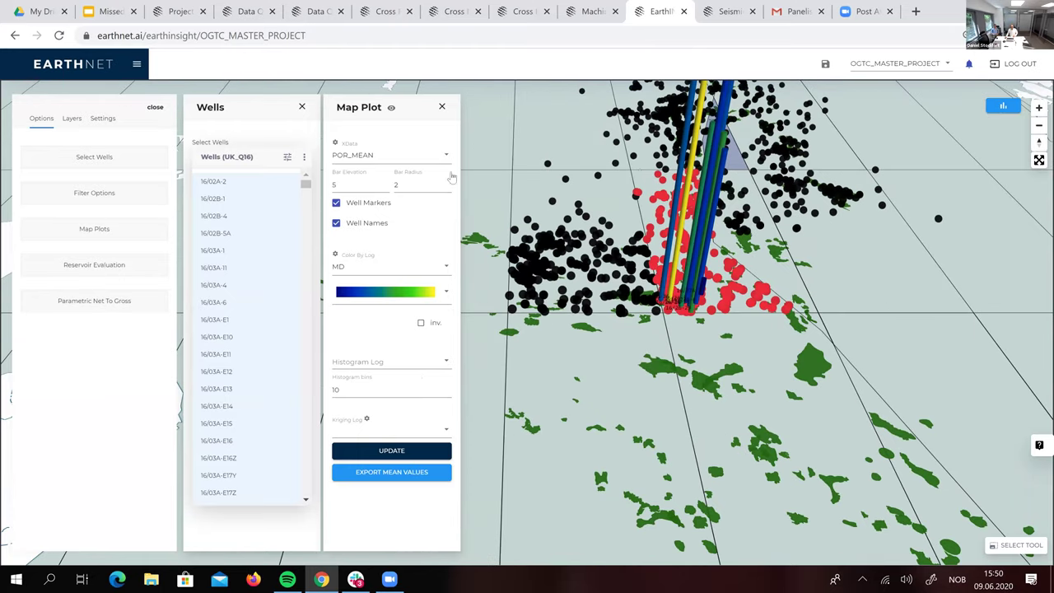
# - Lower the bar elevation to 2, rotate the 3-D view, and reopen the filters
pyautogui.click(385, 188)
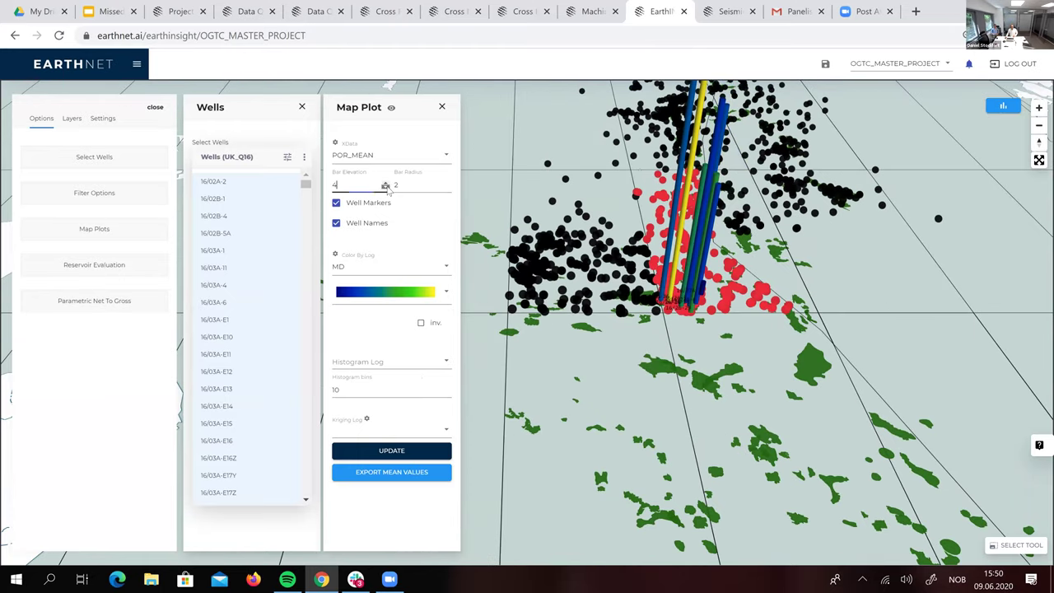
pyautogui.click(385, 188)
pyautogui.click(385, 188)
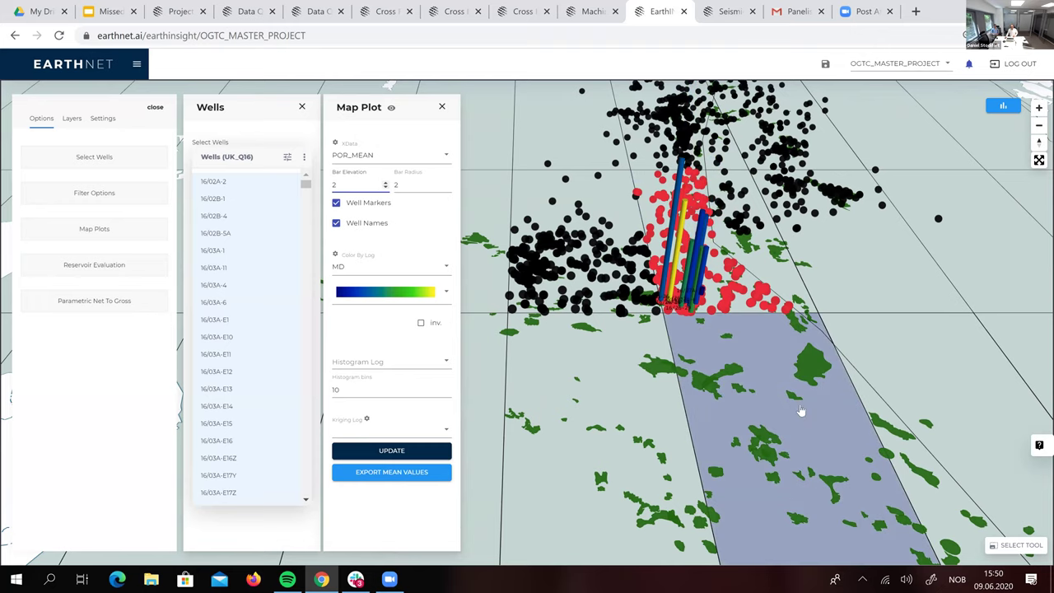
pyautogui.moveTo(740, 418); pyautogui.dragTo(705, 422)
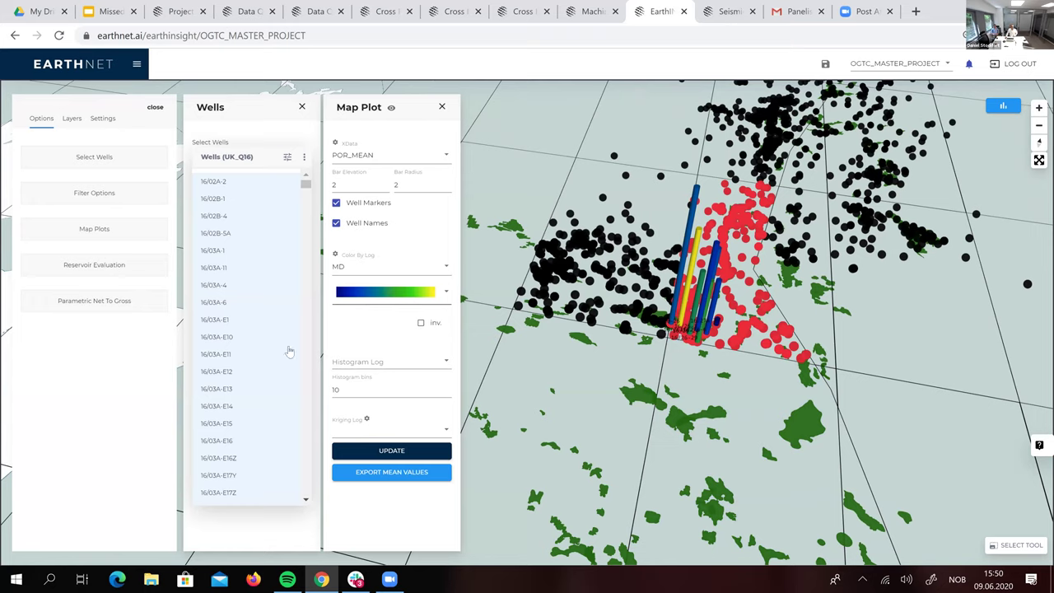
pyautogui.click(367, 389)
pyautogui.click(350, 260)
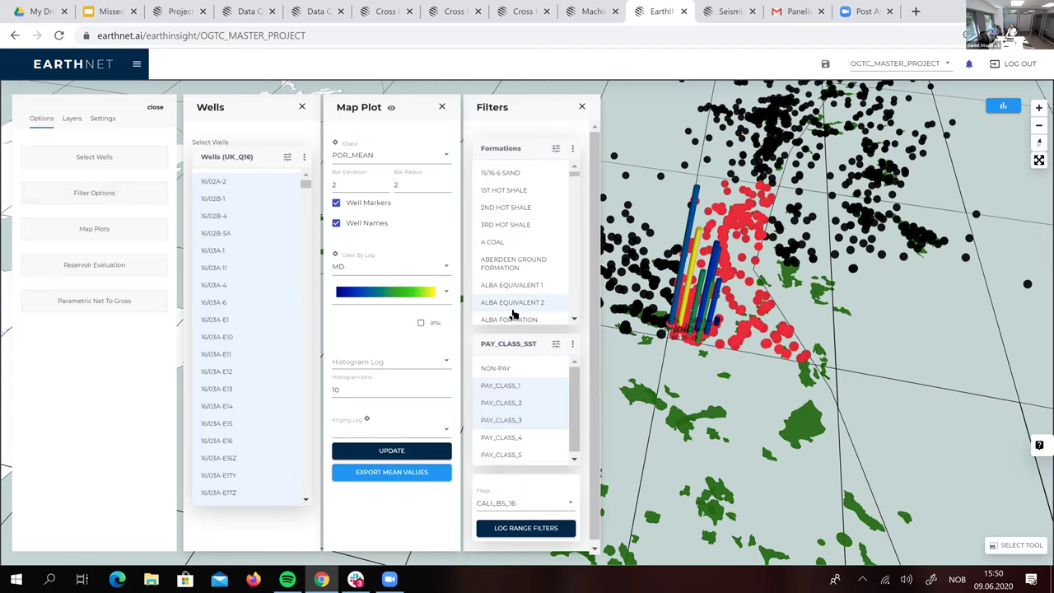
# - Change the second filter to LITH4C with SANDSTONE, update the plot, and close Filters
pyautogui.click(573, 344)
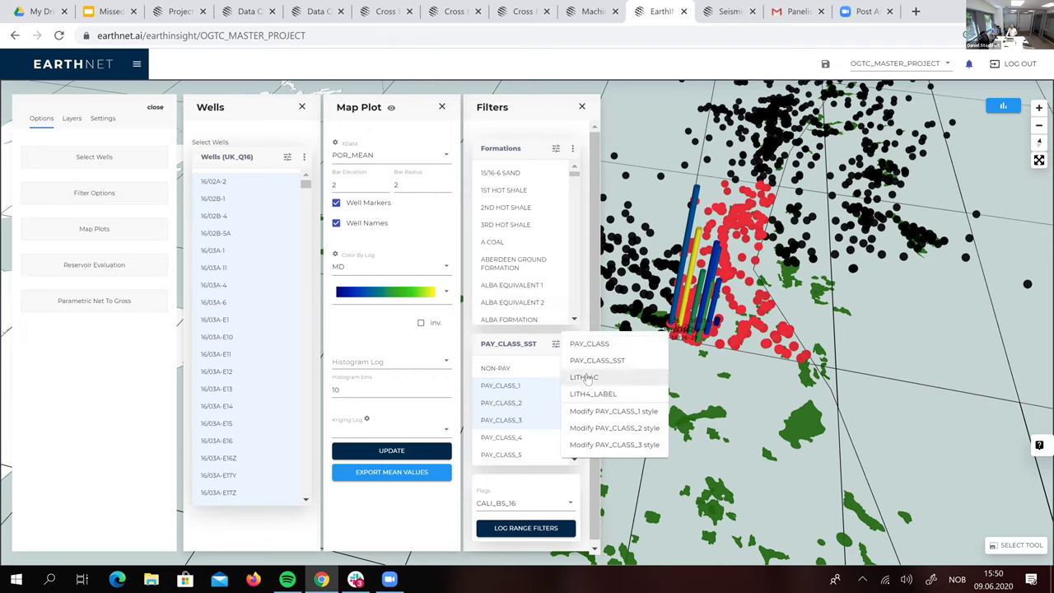
pyautogui.click(586, 378)
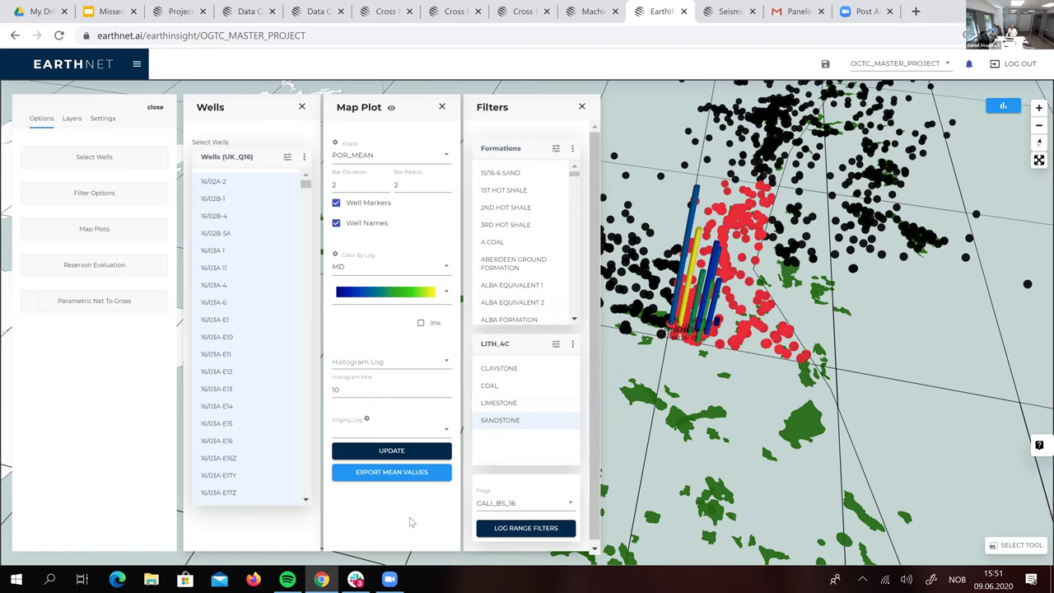
pyautogui.click(404, 452)
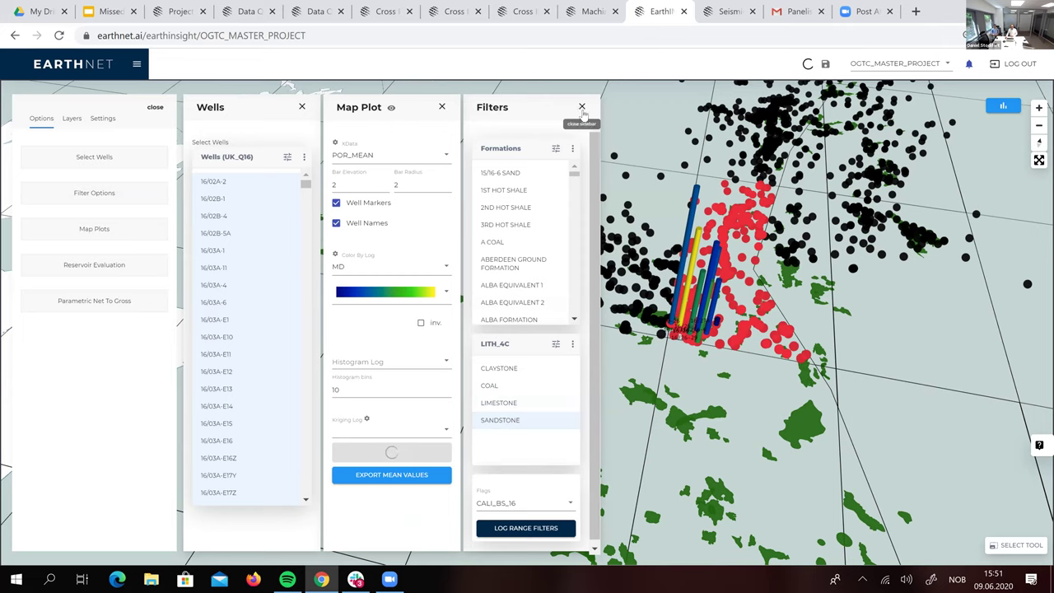
pyautogui.click(582, 107)
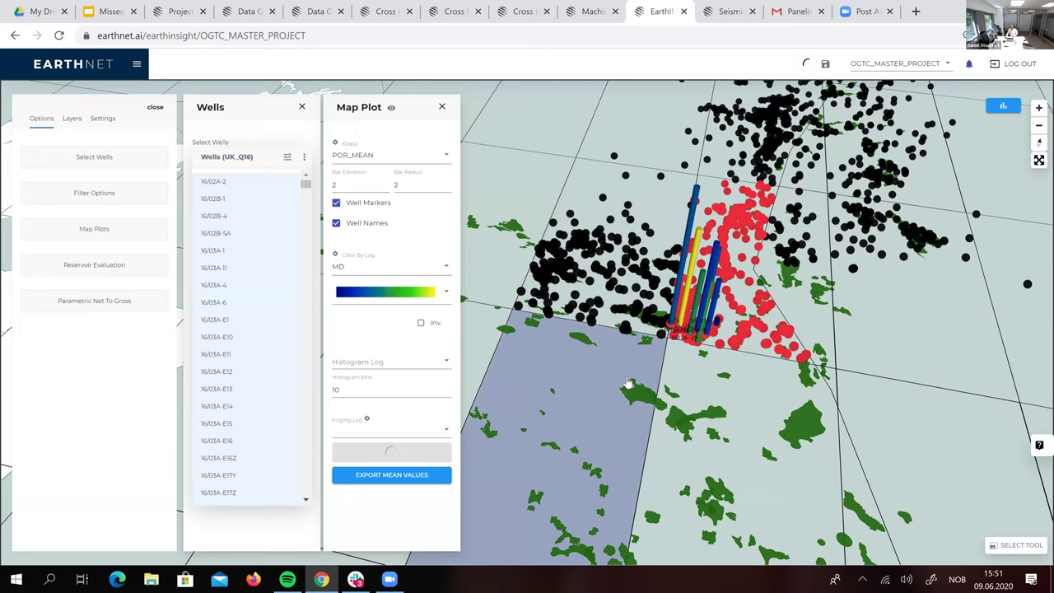
# - Close the POR_MEAN/MD chart panel and open the Reservoir Evaluation settings
pyautogui.click(697, 373)
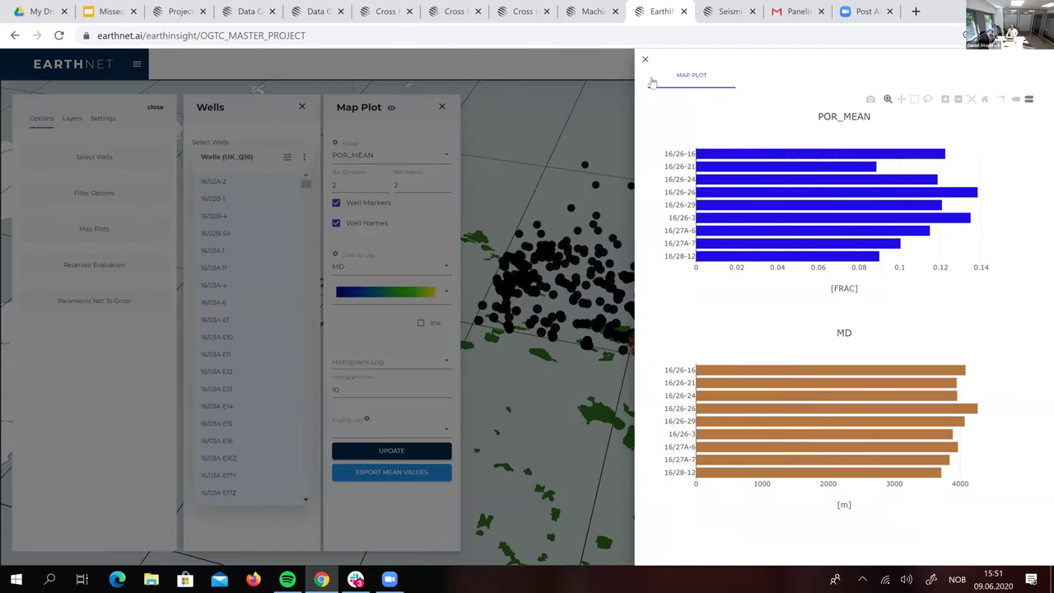
pyautogui.click(537, 277)
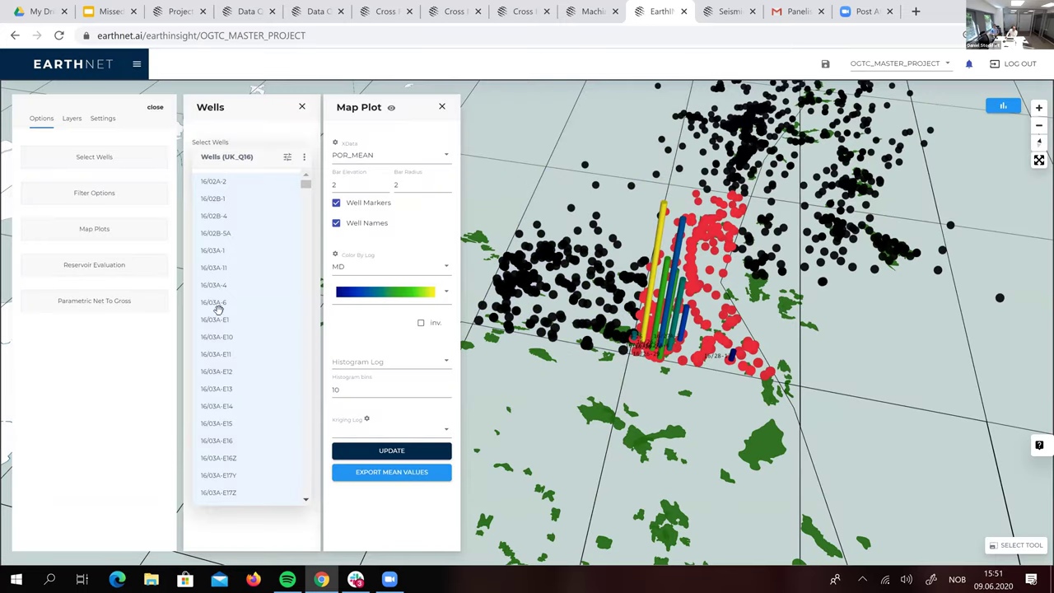
pyautogui.click(105, 275)
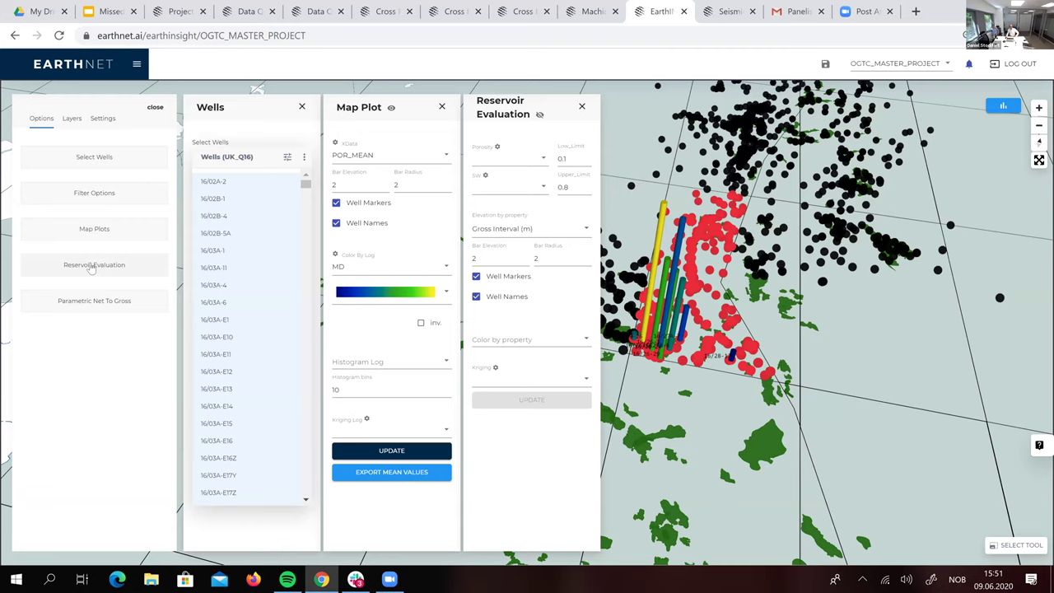
# - Use POR_MEAN for porosity and SW_MEAN for saturation with an upper limit of 0.6
pyautogui.click(501, 162)
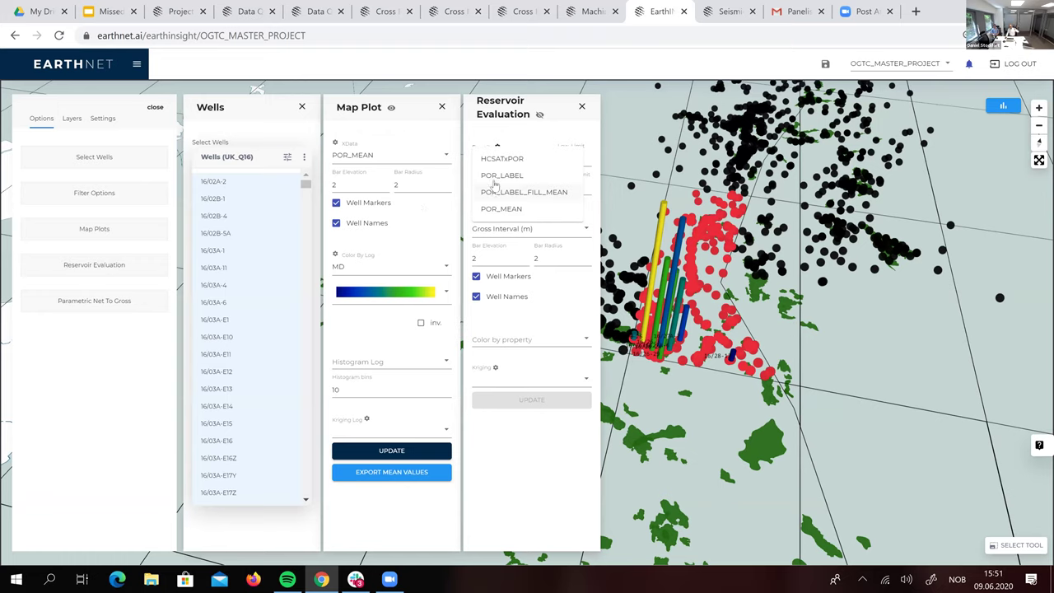
pyautogui.click(500, 208)
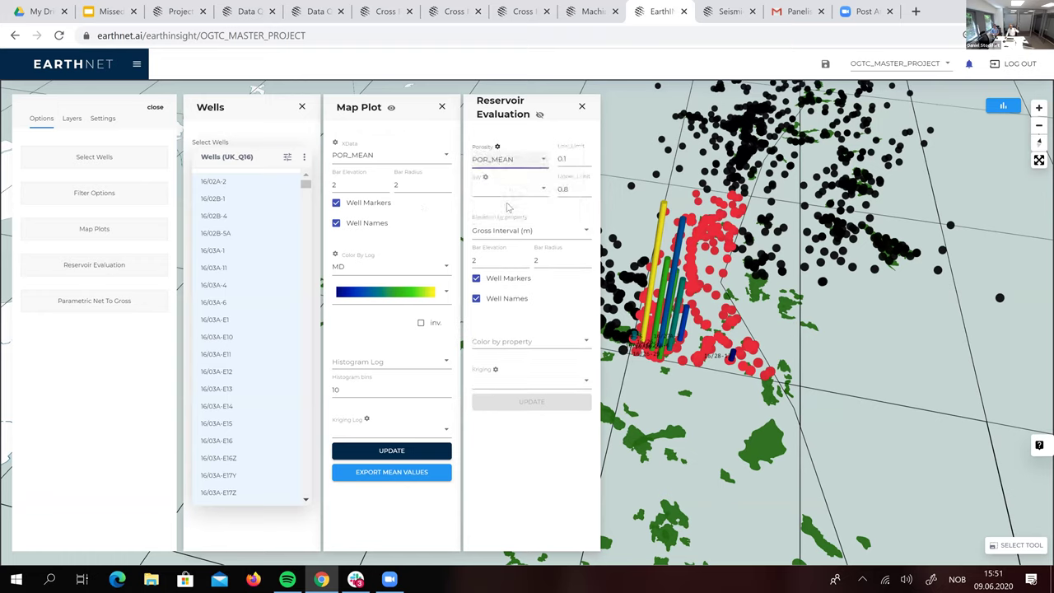
pyautogui.click(502, 191)
pyautogui.click(504, 224)
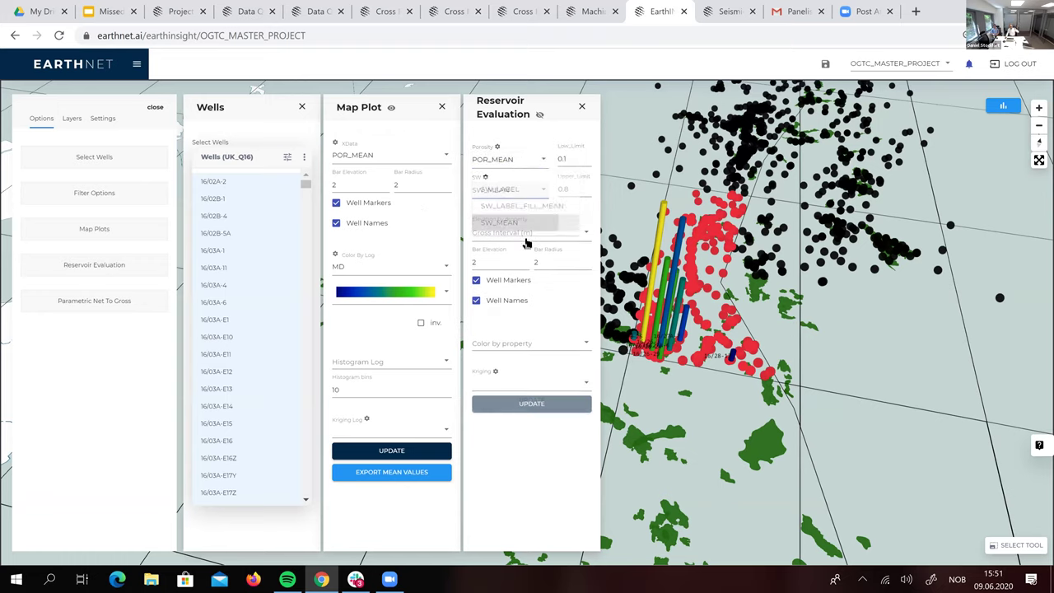
pyautogui.moveTo(564, 189); pyautogui.dragTo(578, 191)
pyautogui.write('6')
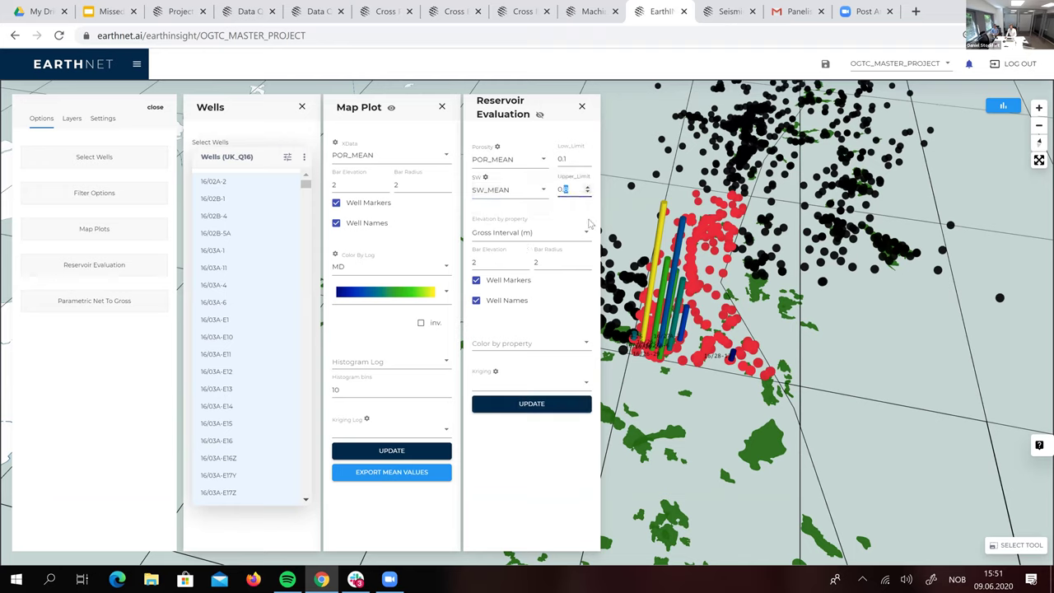
# - Set bar elevation to Net Reservoir (m), colour by Net PAY (m), and update
pyautogui.click(541, 237)
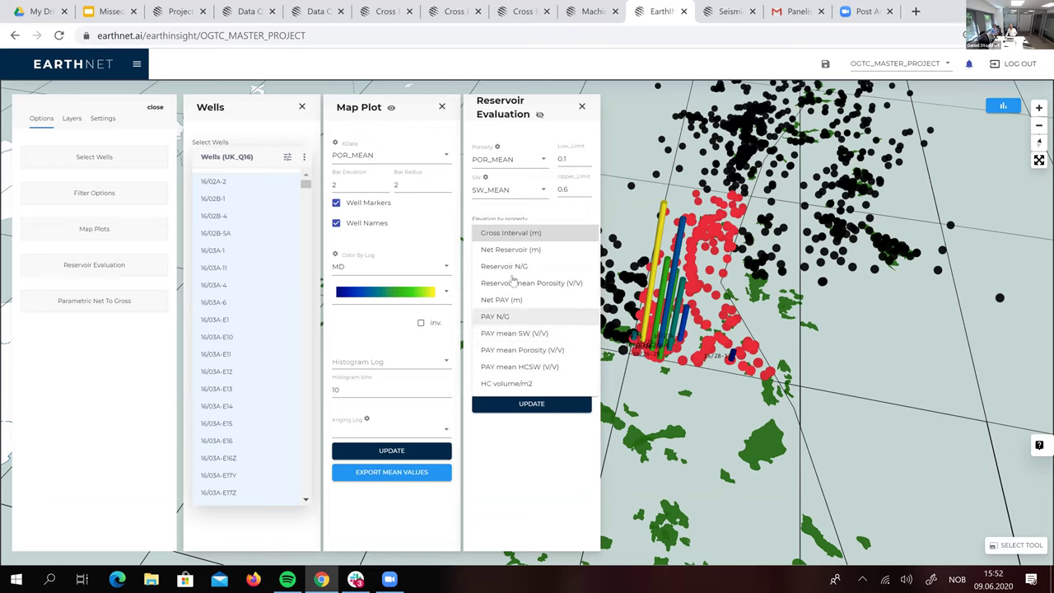
pyautogui.click(510, 250)
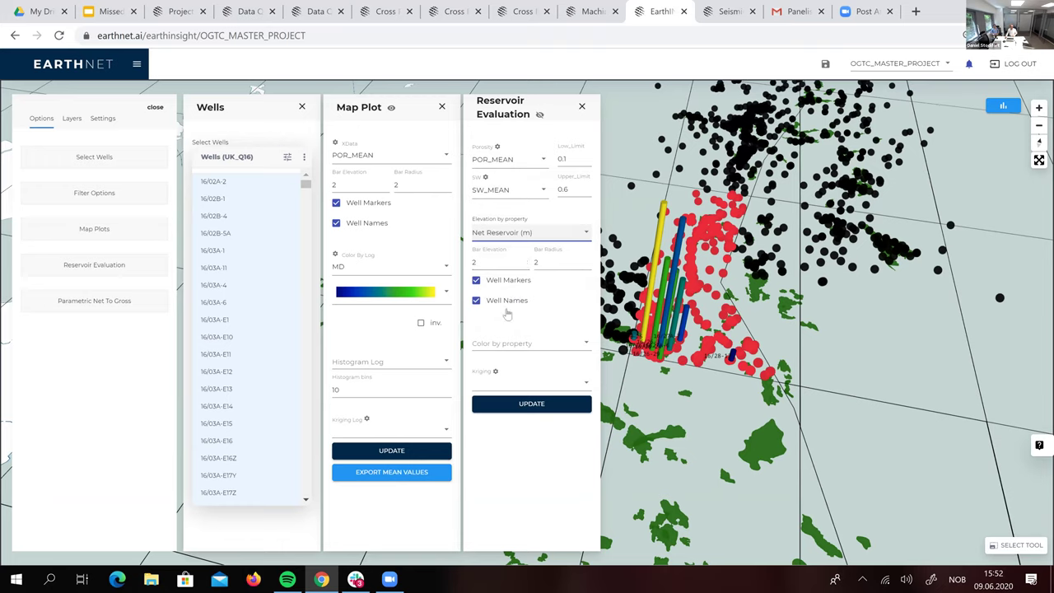
pyautogui.click(508, 346)
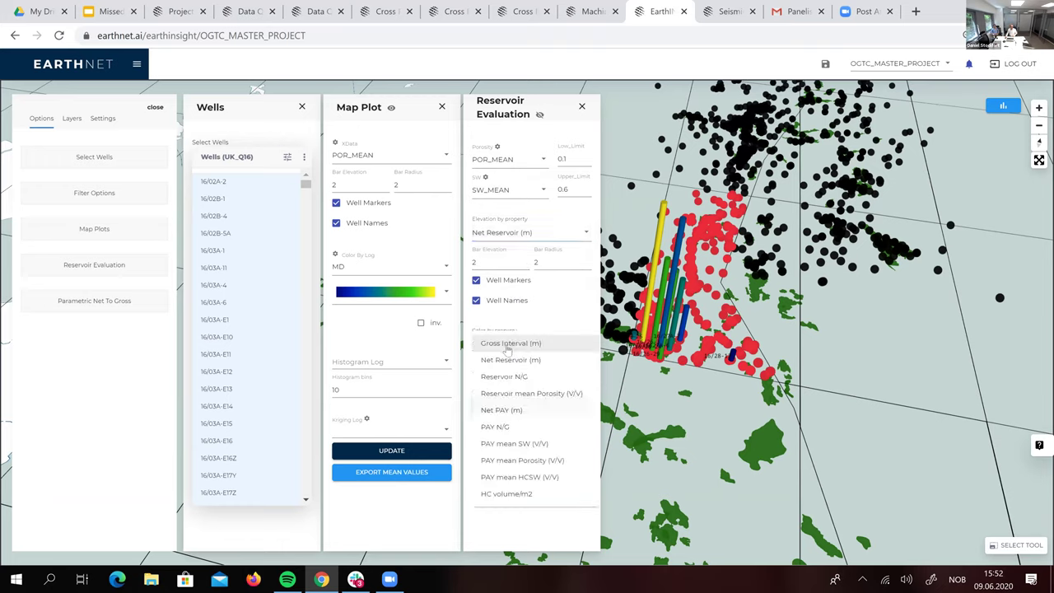
pyautogui.click(501, 410)
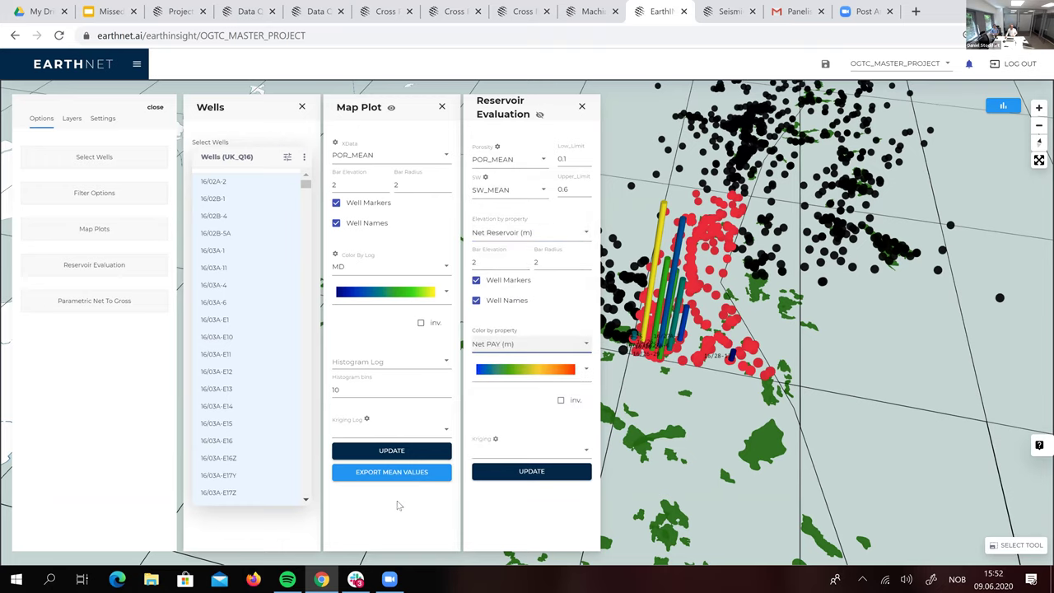
pyautogui.click(510, 479)
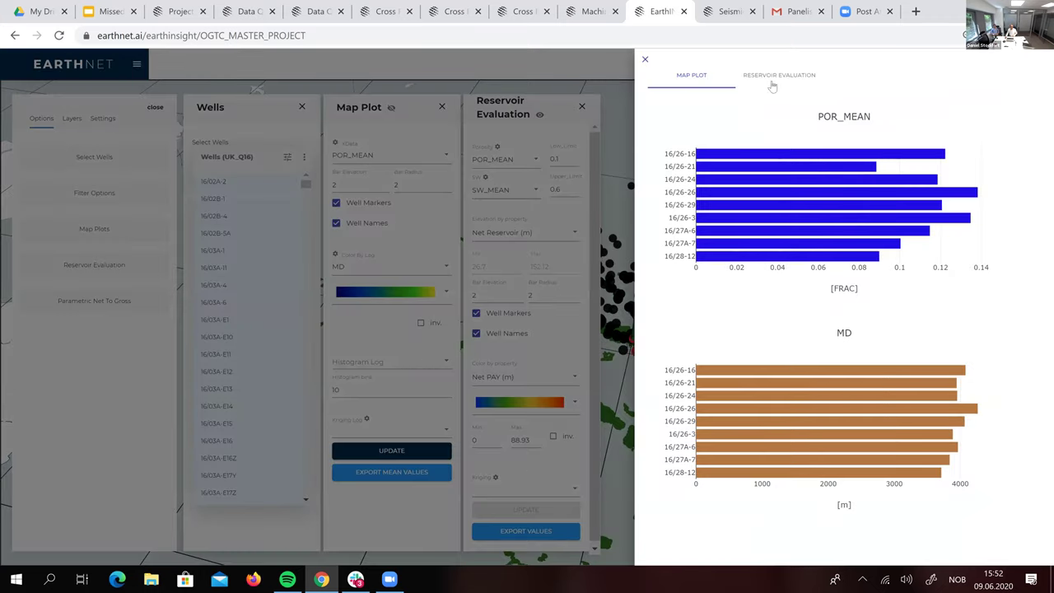
# - Close the charts and swap the Map Plot bars for the Reservoir Evaluation bars
pyautogui.click(646, 63)
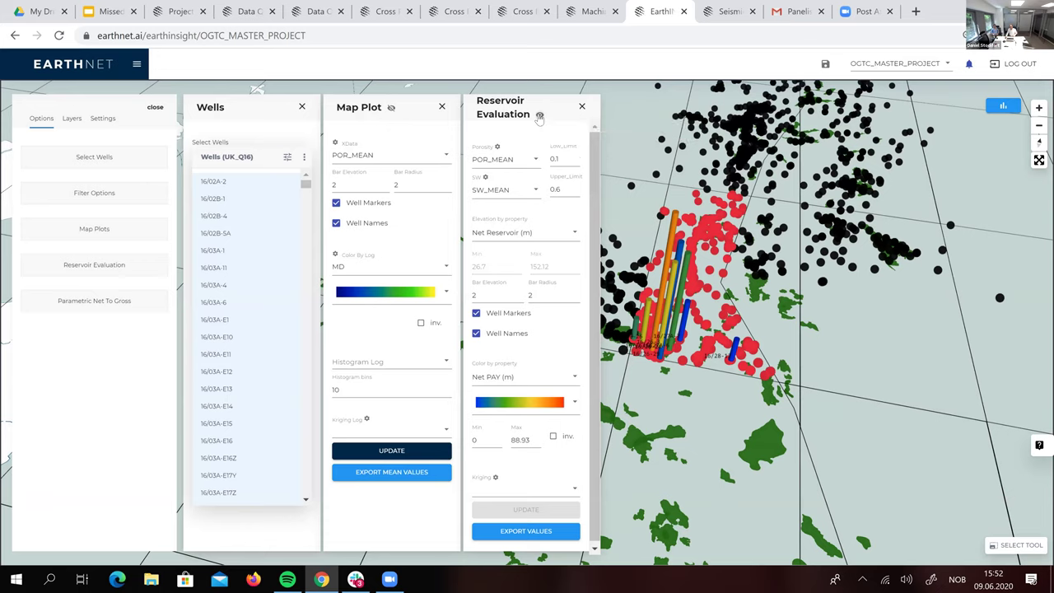
pyautogui.click(391, 108)
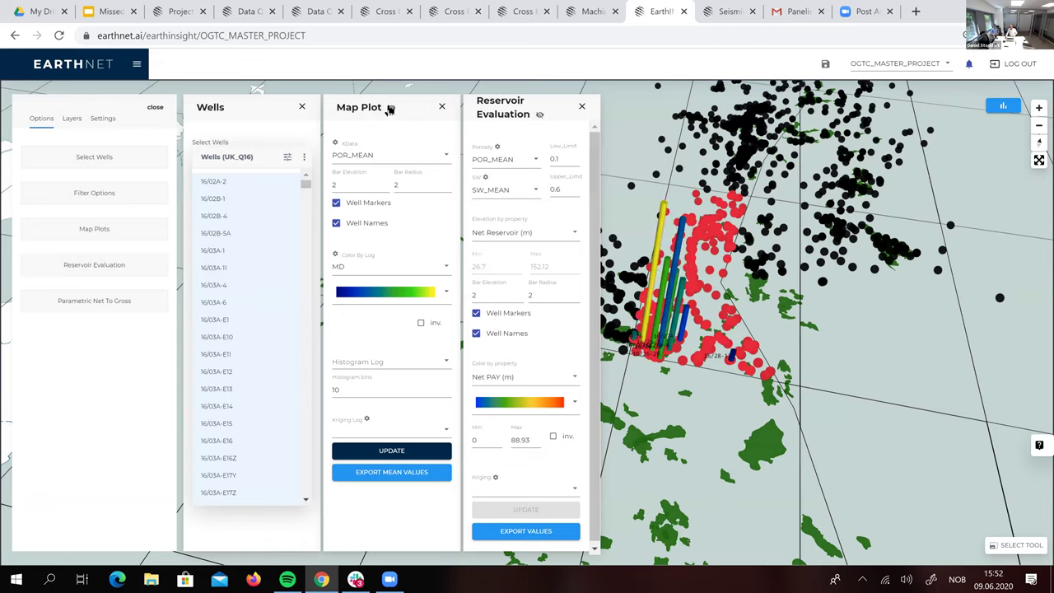
pyautogui.click(540, 115)
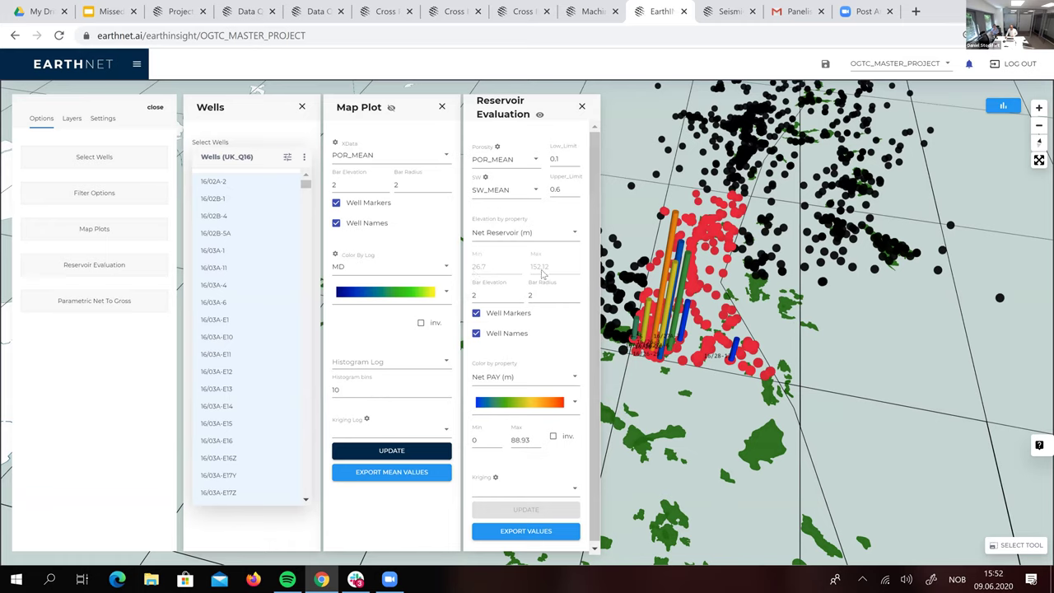
# - Set the Net PAY colour range minimum to 40
pyautogui.scroll(-1, 510, 416)
pyautogui.doubleClick(475, 437)
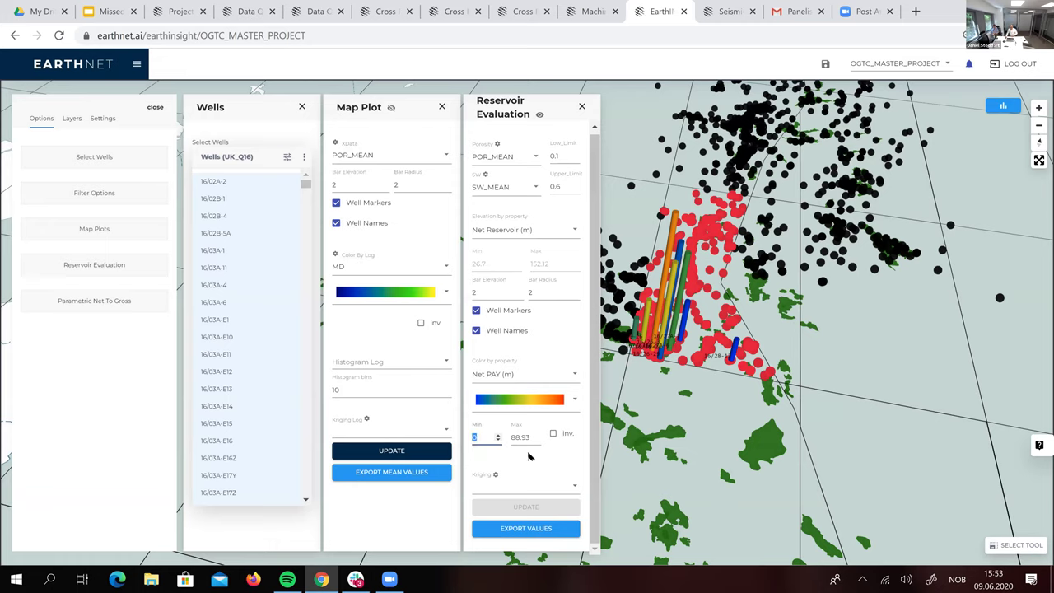
pyautogui.write('40')
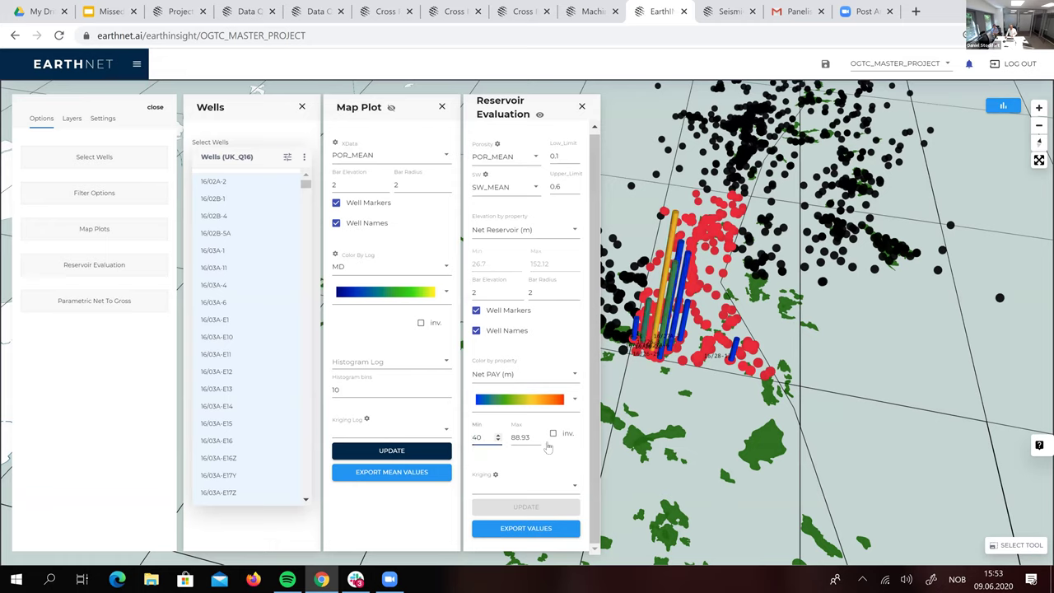
pyautogui.click(306, 159)
# - Add the UK_DRY saved well set to the selection alongside UK_Q16
pyautogui.click(347, 208)
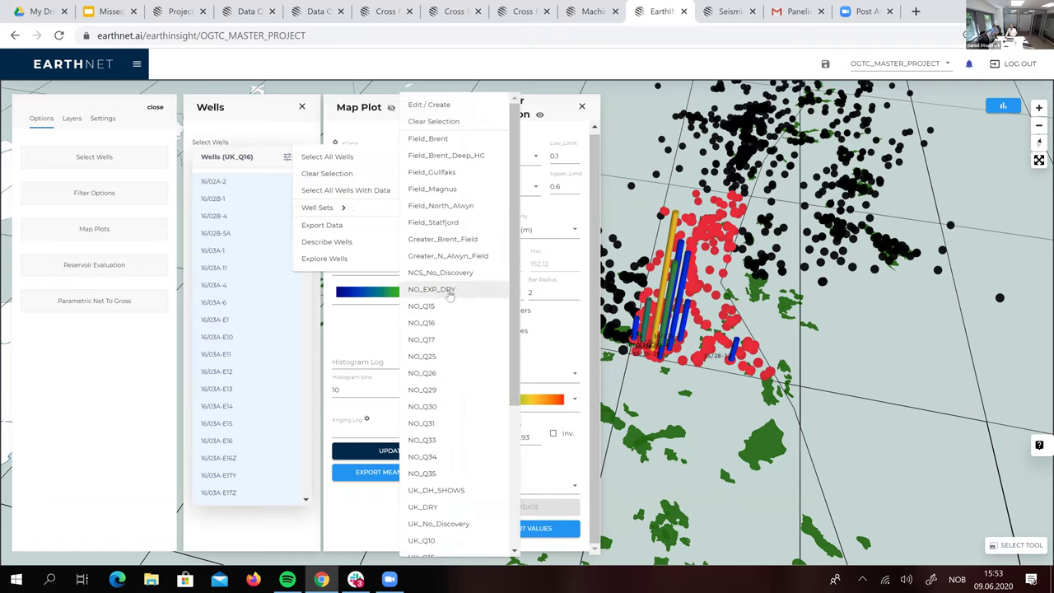
pyautogui.scroll(-1, 466, 301)
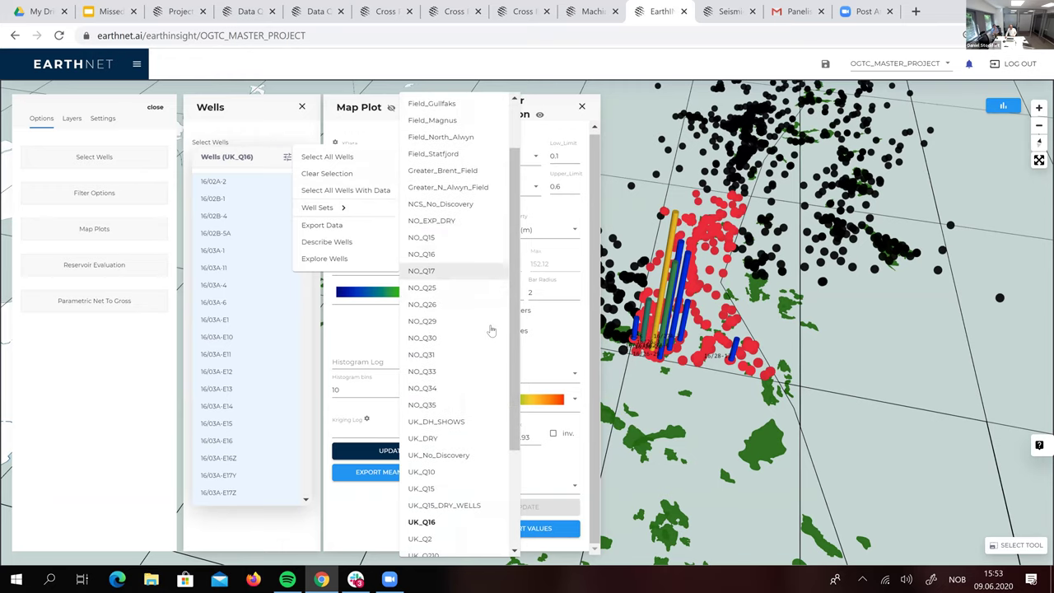
pyautogui.click(422, 438)
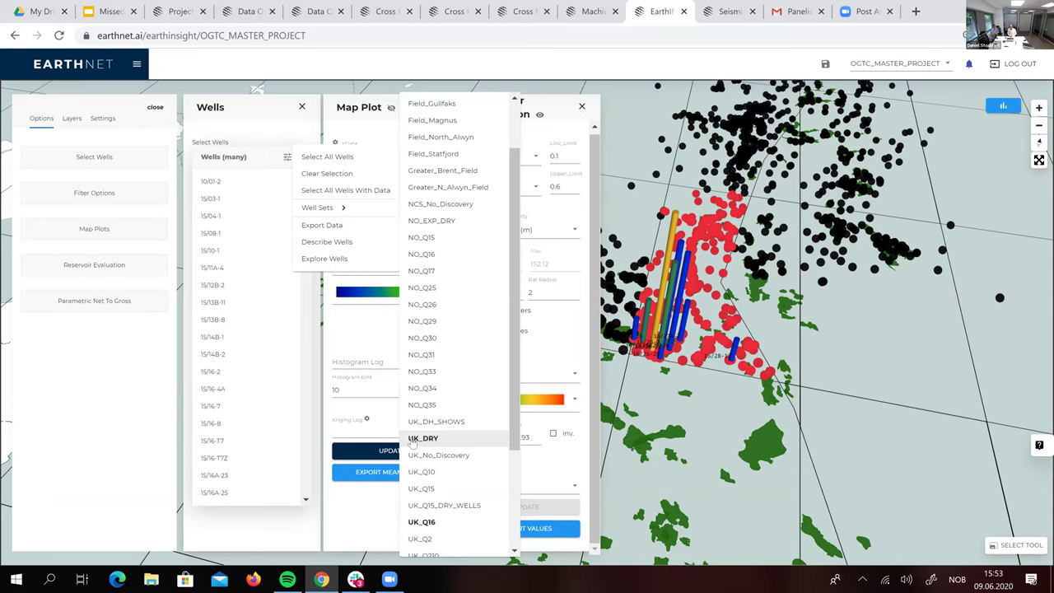
pyautogui.click(416, 439)
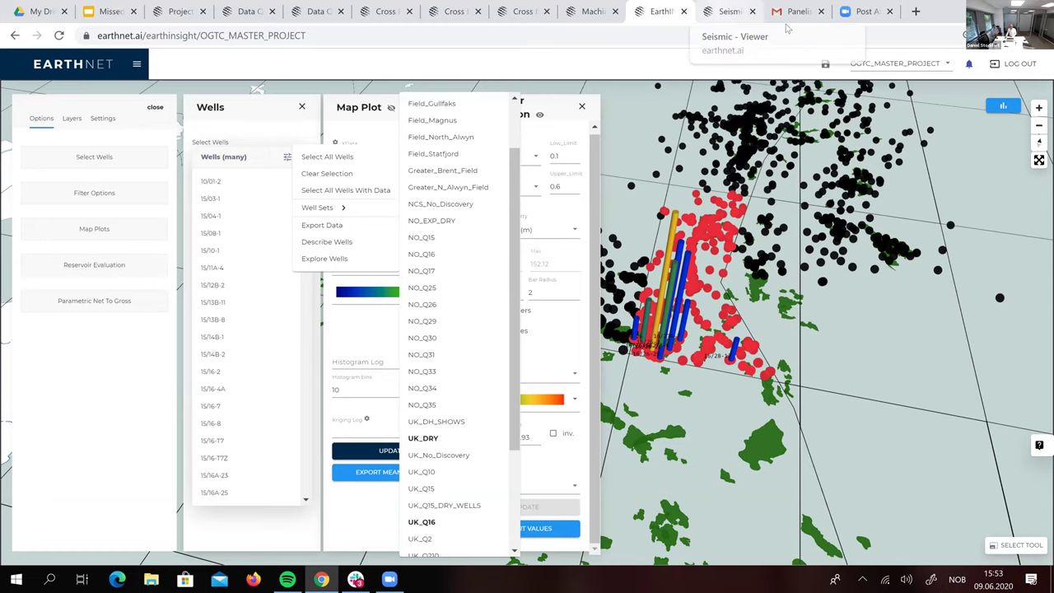
# - Switch to the Seismic - Viewer showing inline 2662 with well 15/9-3 and its porosity log
pyautogui.click(725, 11)
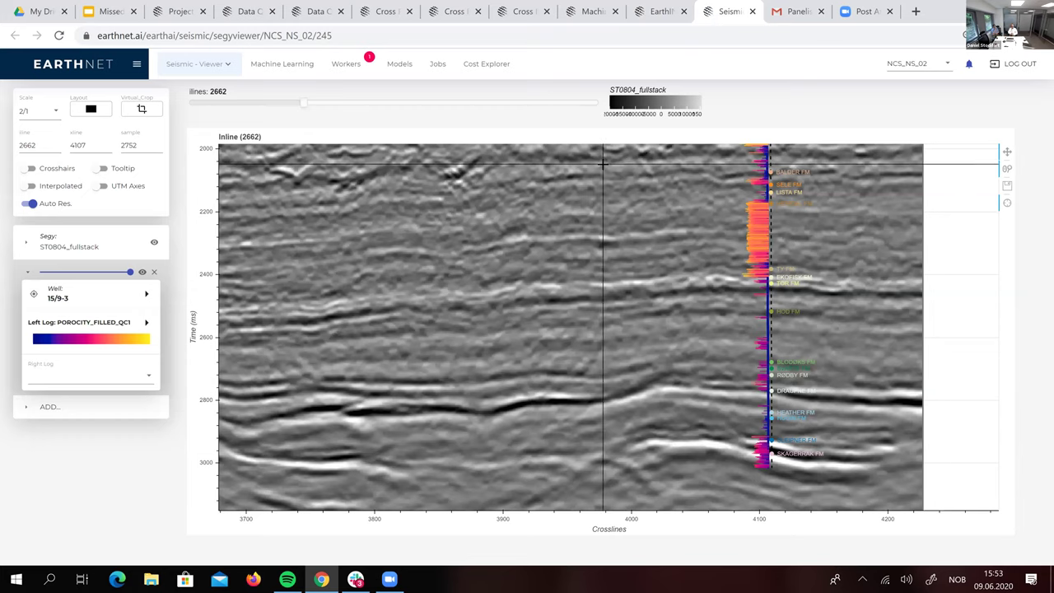
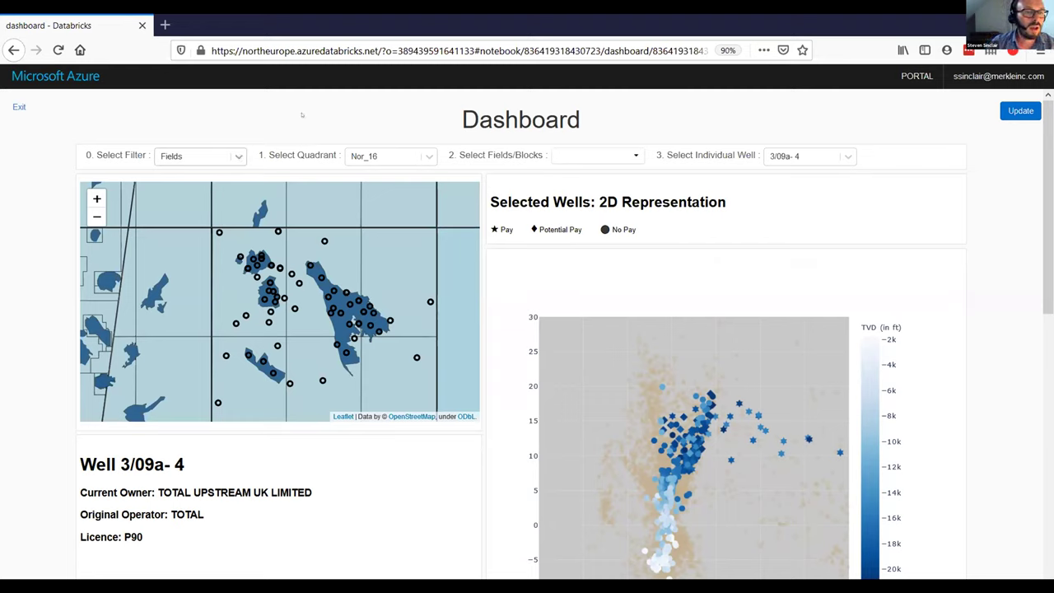
# - Keep filtering wells by Fields and change the quadrant from Nor_16 to UK_3
pyautogui.click(216, 158)
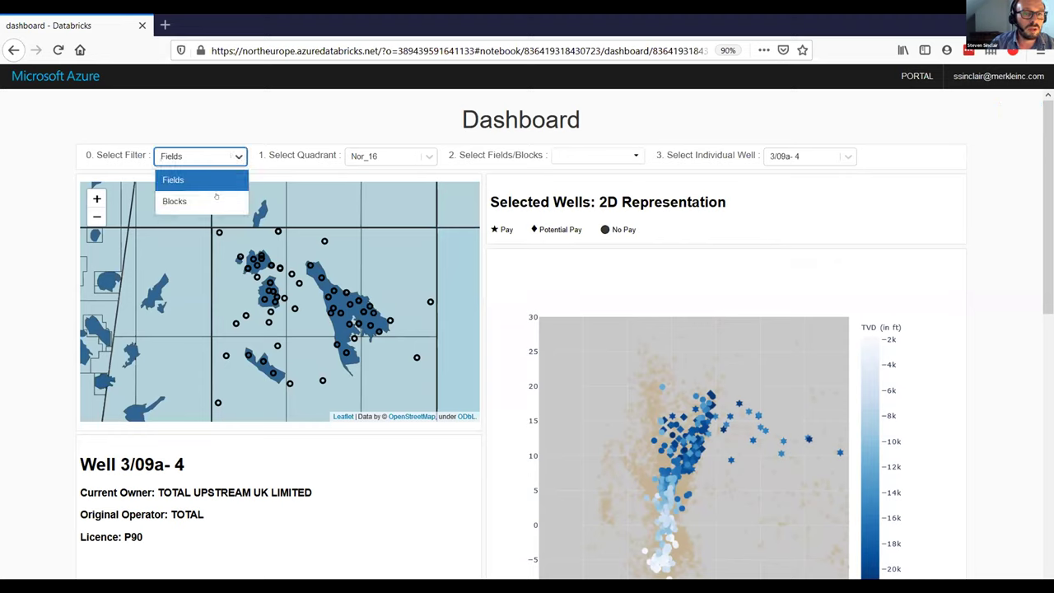
pyautogui.click(374, 155)
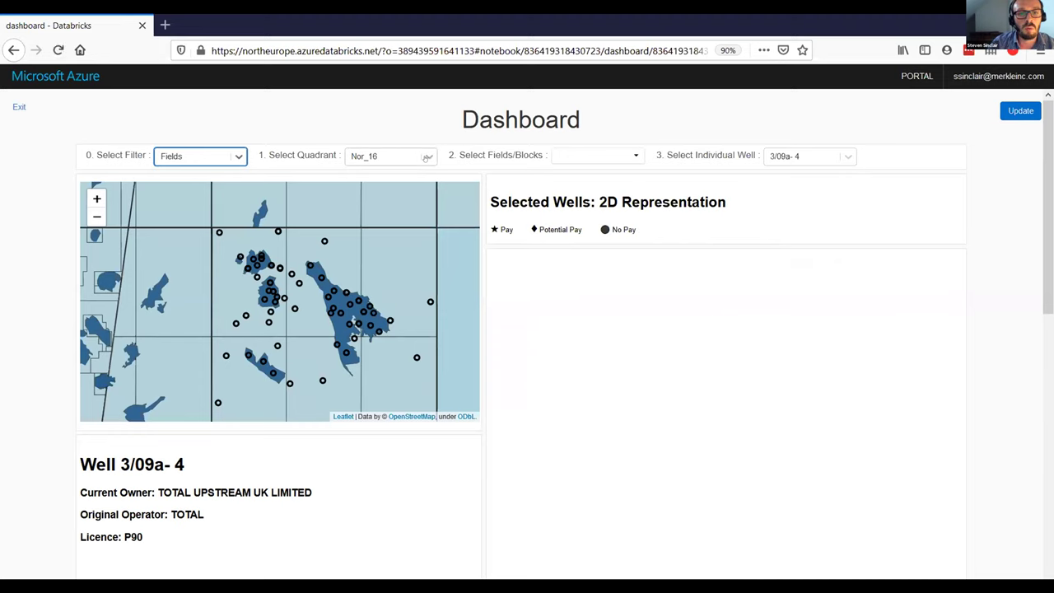
pyautogui.click(426, 157)
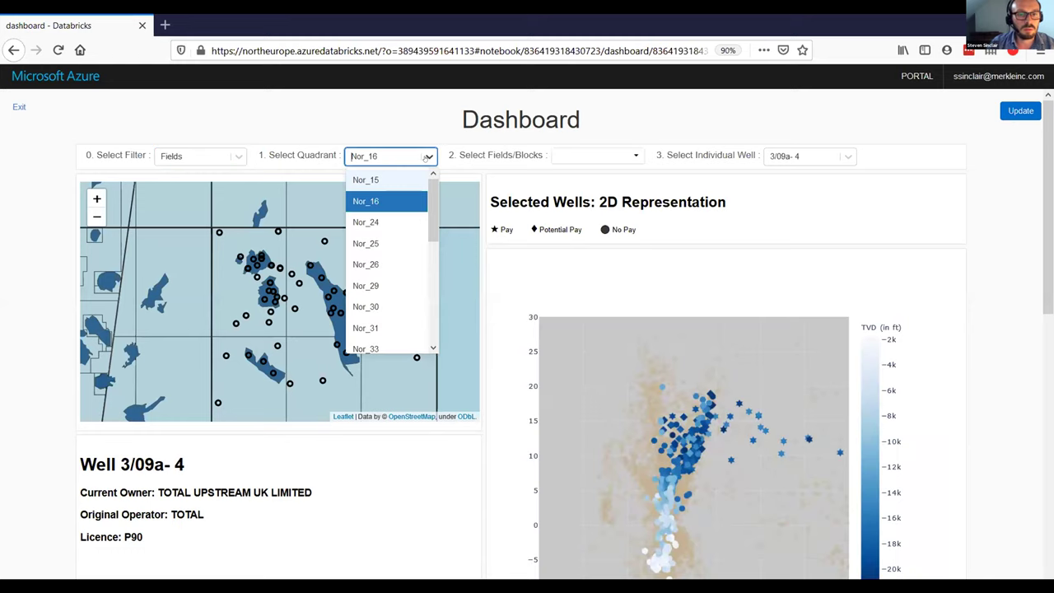
pyautogui.scroll(-5, 400, 229)
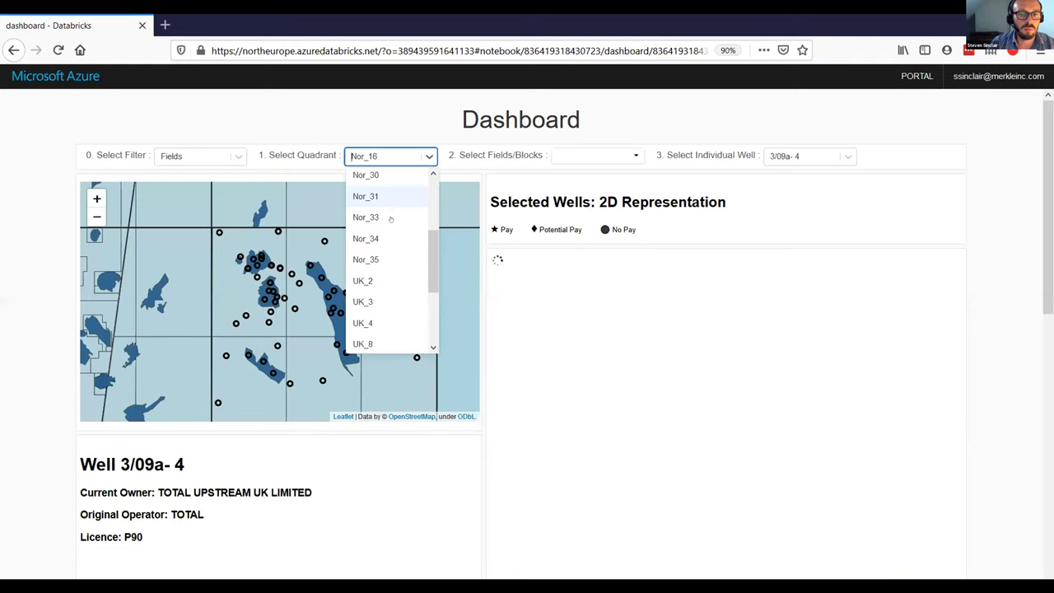
pyautogui.click(362, 302)
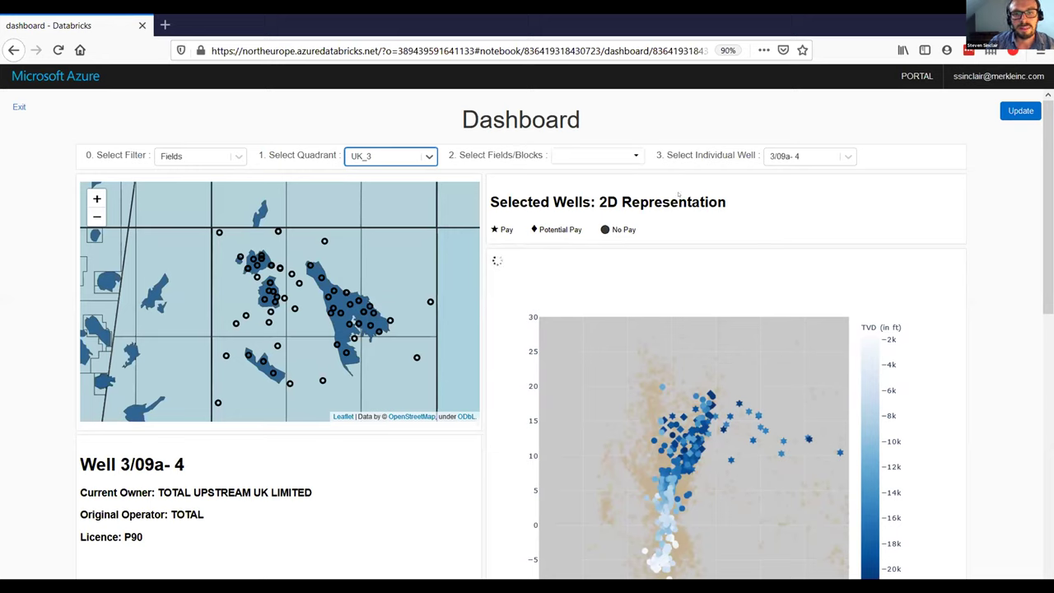
pyautogui.click(636, 156)
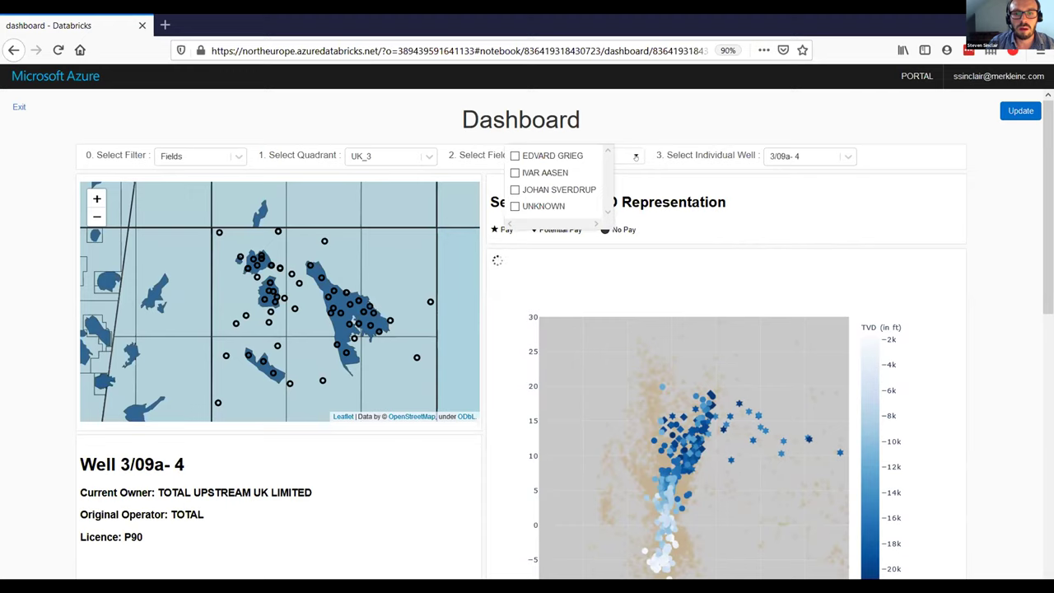
# - Pan and zoom the map over the UK_3 wells, leaving Fields/Blocks with no selection
pyautogui.click(977, 220)
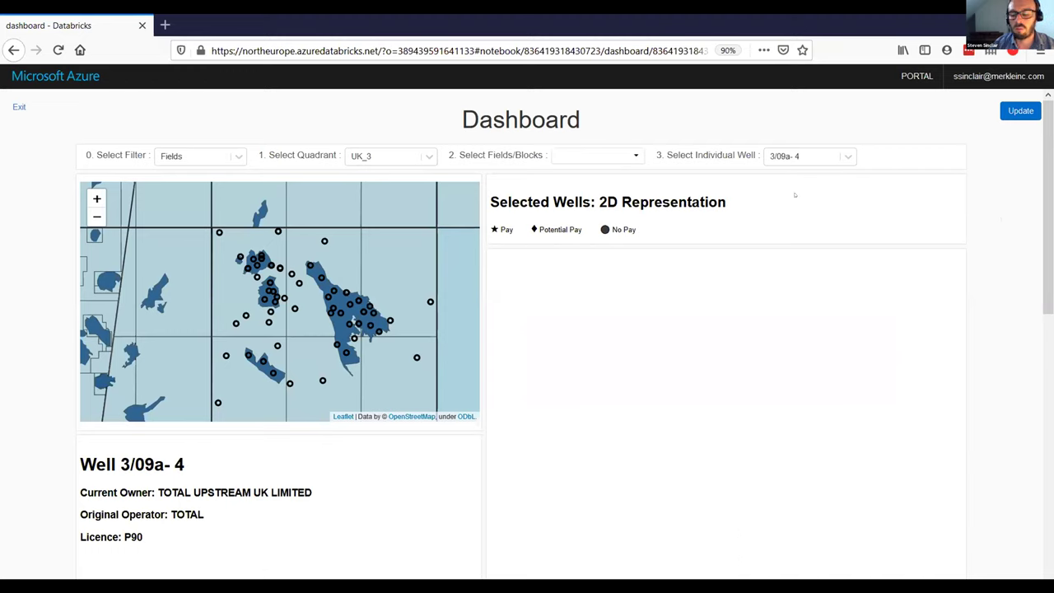
pyautogui.click(635, 158)
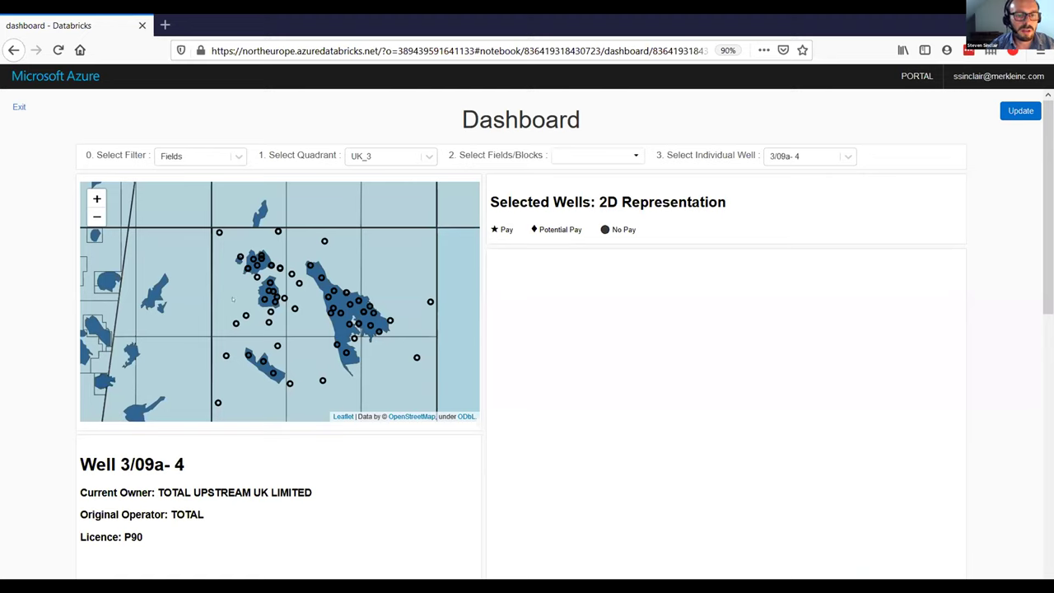
pyautogui.moveTo(313, 325); pyautogui.dragTo(353, 331)
pyautogui.scroll(-5, 259, 333)
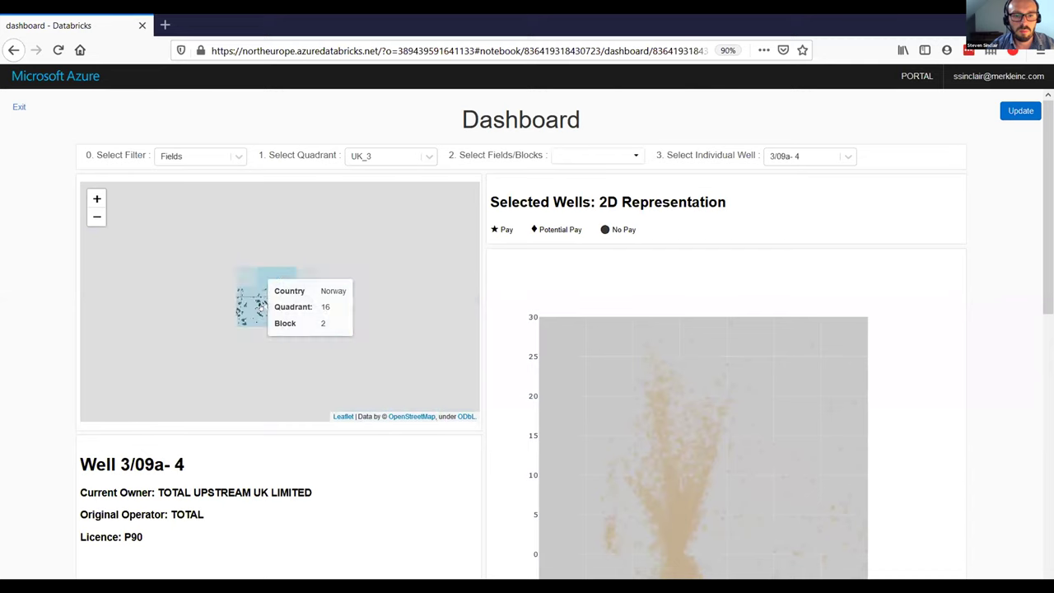
pyautogui.scroll(5, 257, 307)
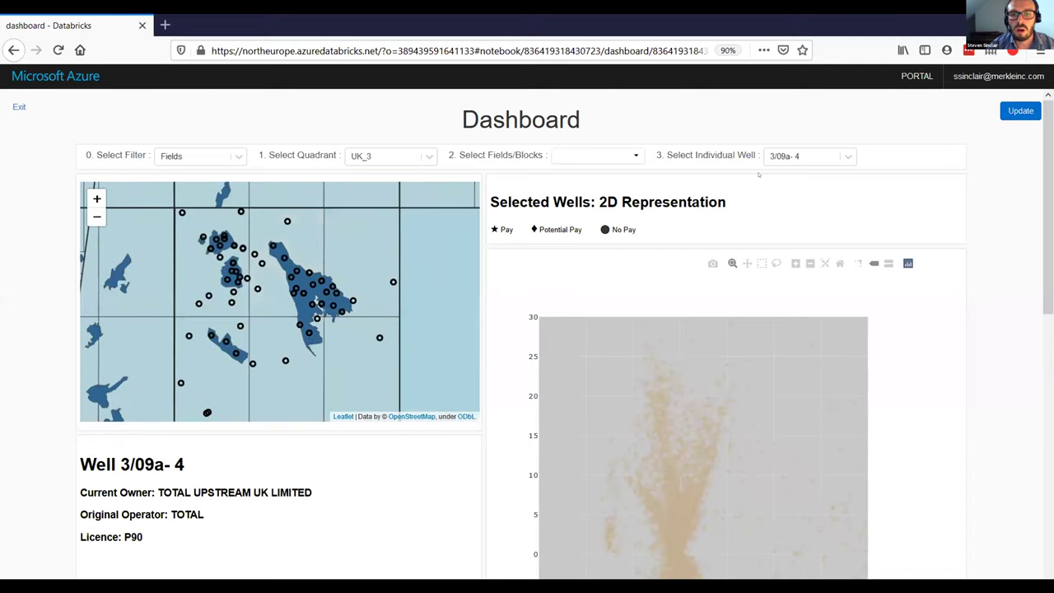
pyautogui.click(630, 157)
pyautogui.click(630, 157)
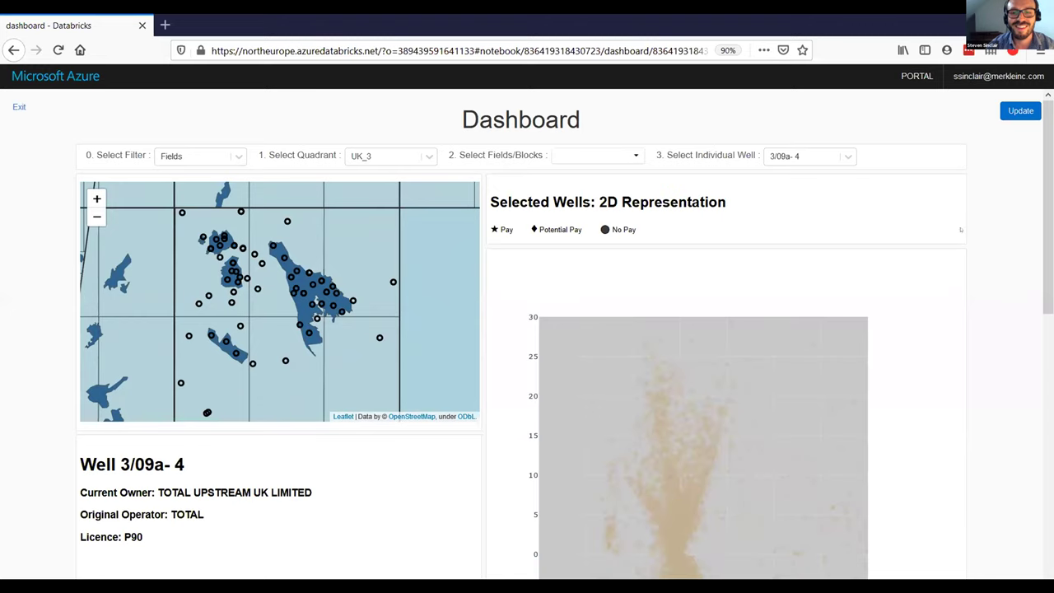
# - Scroll down to well 3/09a- 4's full log plot, down to about 12000 ft
pyautogui.scroll(-3, 1012, 223)
pyautogui.scroll(3, 823, 198)
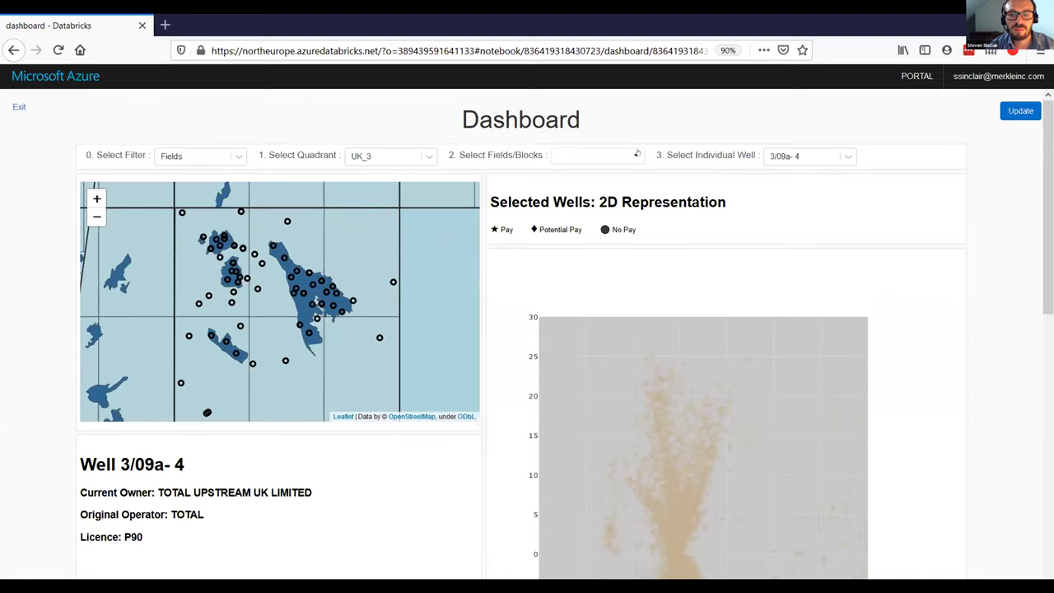
pyautogui.click(637, 153)
pyautogui.click(874, 151)
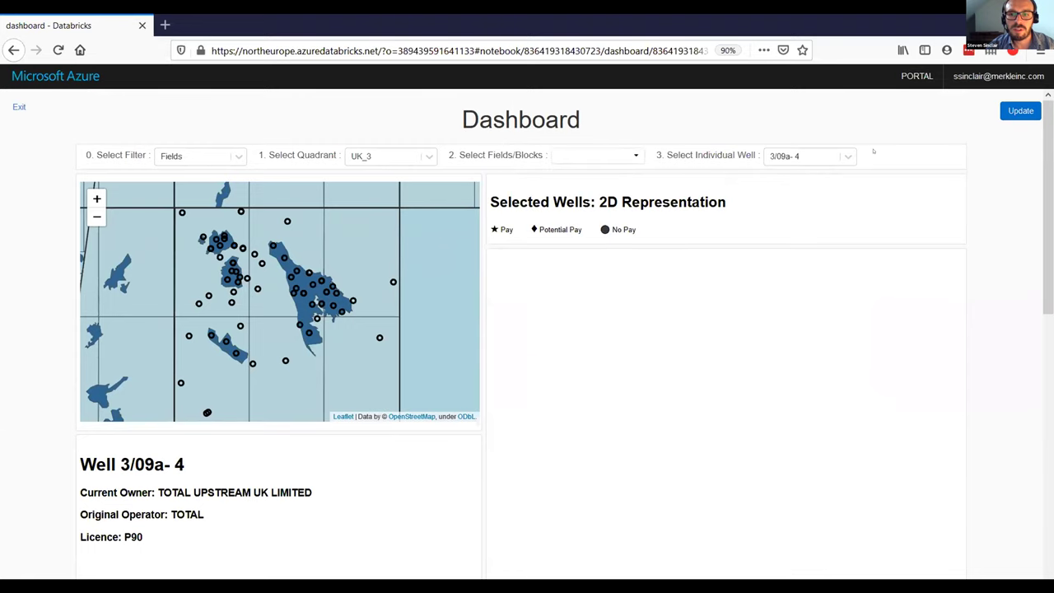
pyautogui.scroll(-10, 988, 230)
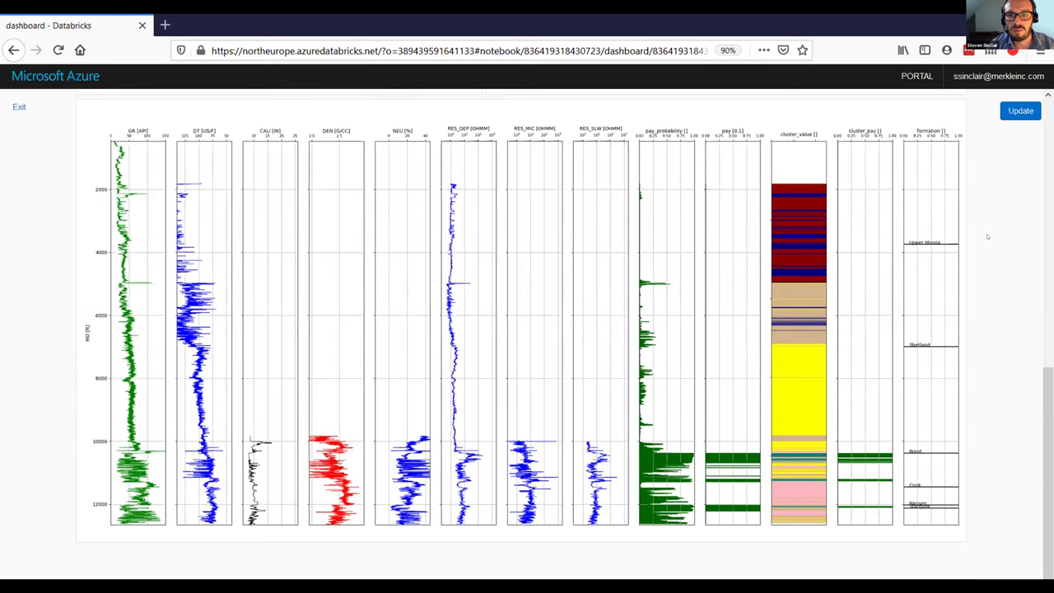
# - Check the Fields/Blocks and Select Filter choices without changing them
pyautogui.scroll(2, 988, 237)
pyautogui.scroll(7, 988, 243)
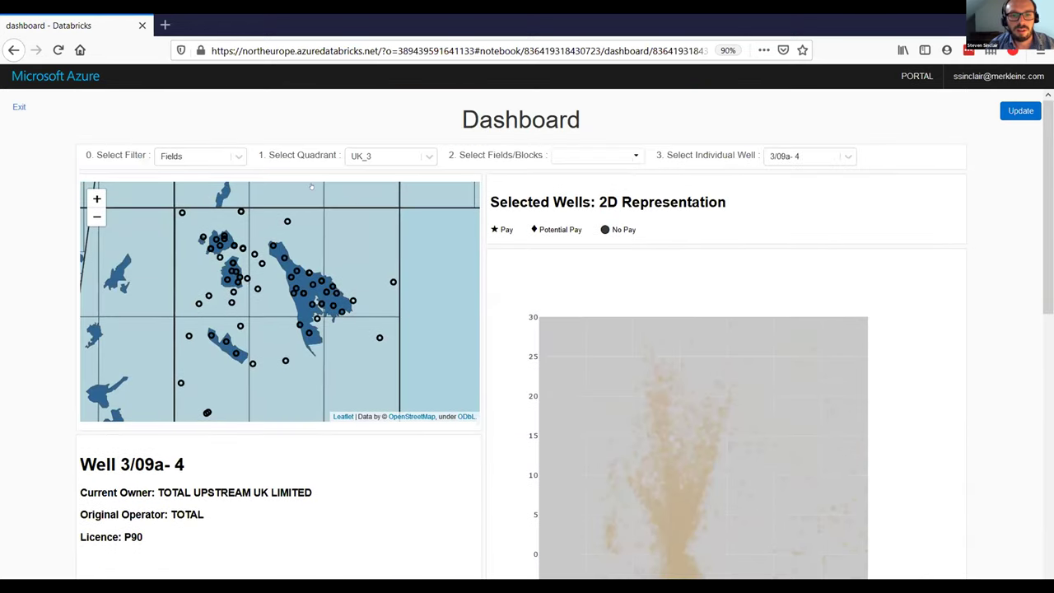
pyautogui.click(626, 156)
pyautogui.click(198, 156)
pyautogui.click(250, 168)
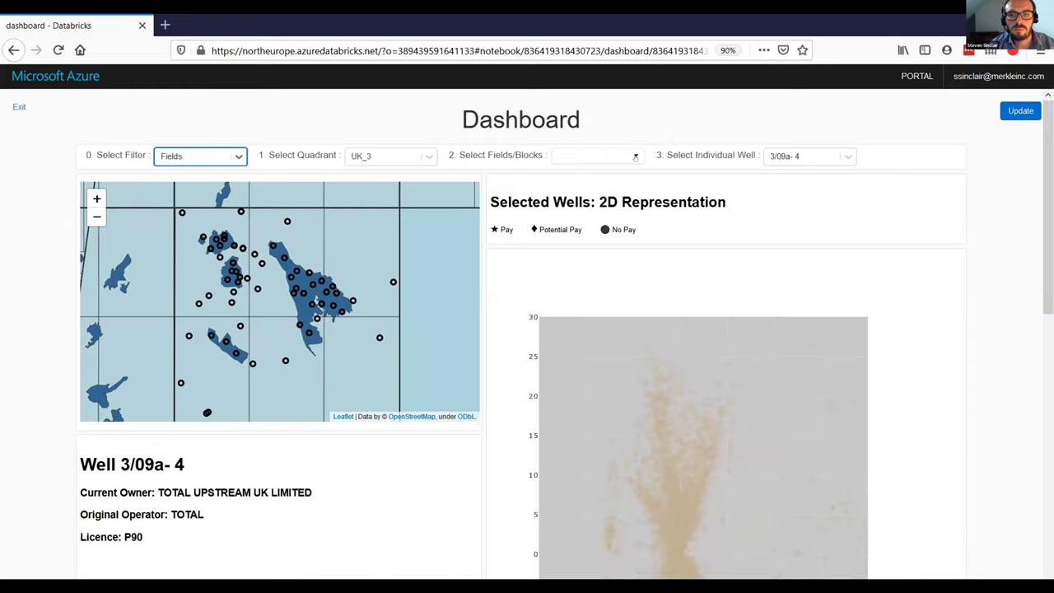
pyautogui.click(635, 157)
pyautogui.click(275, 151)
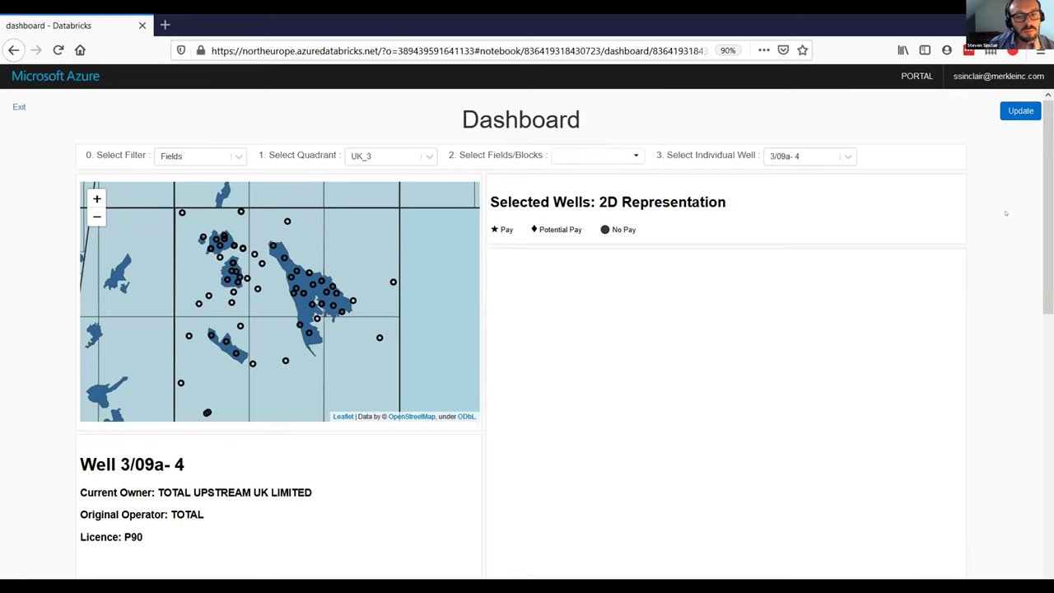
# - Scroll through well 3/09a- 4's log tracks, then back up to the map and licence details
pyautogui.scroll(-2, 1006, 214)
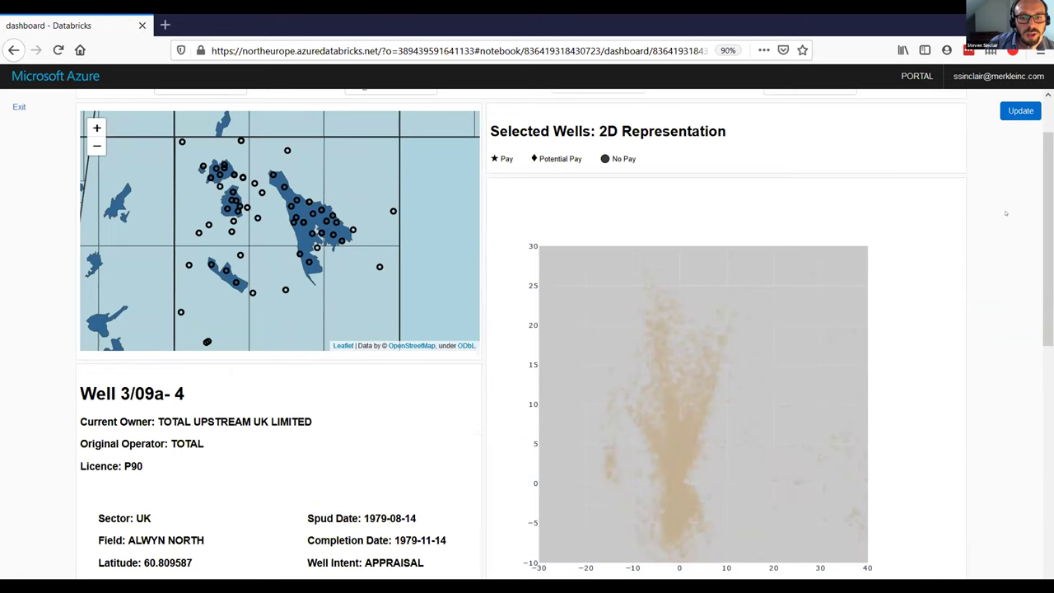
pyautogui.scroll(-5, 1006, 214)
pyautogui.scroll(-2, 1006, 213)
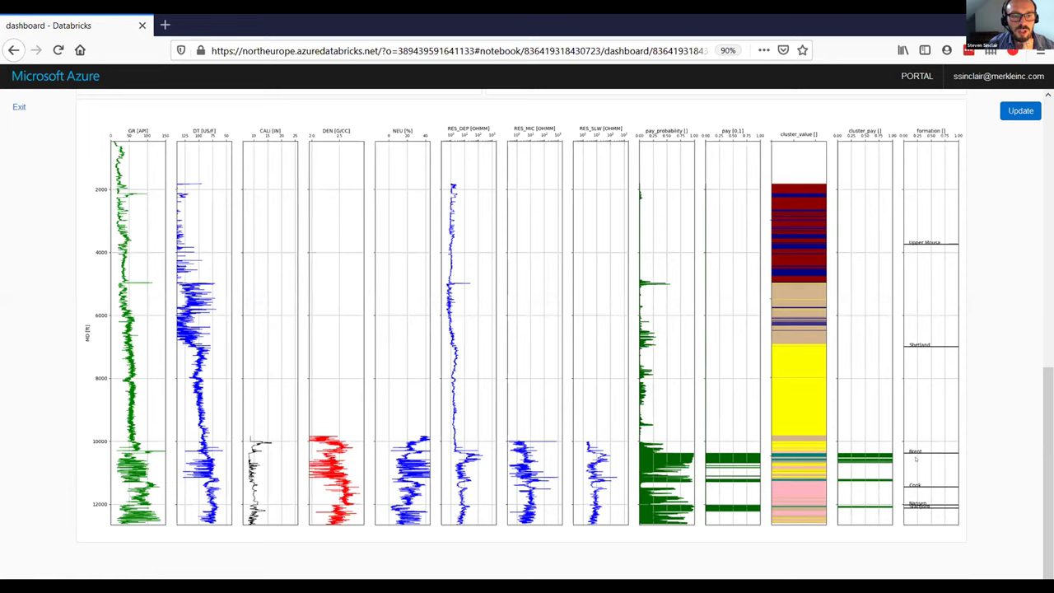
pyautogui.scroll(10, 927, 449)
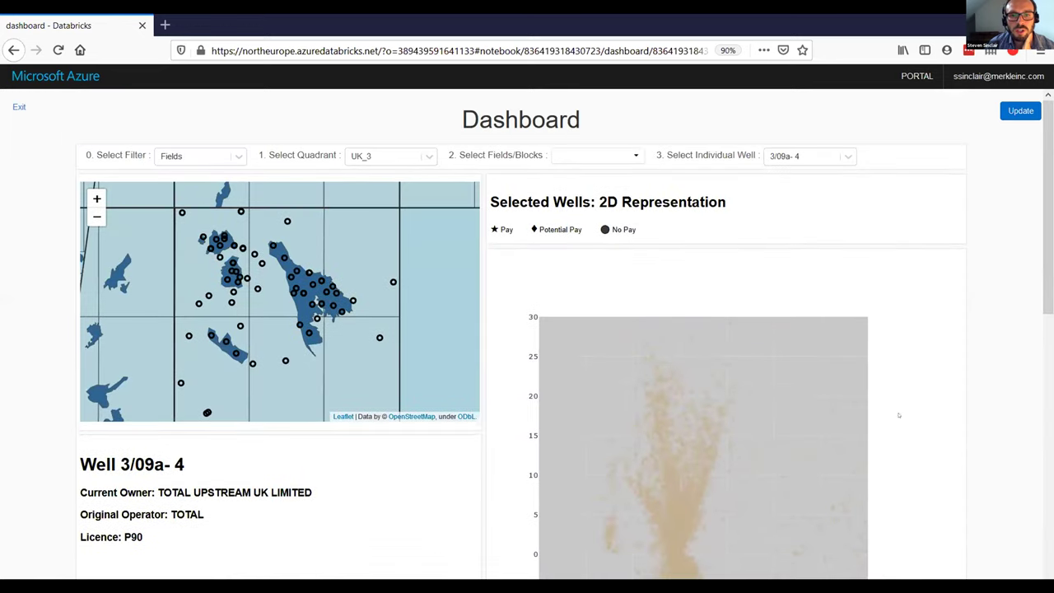
# - Reselect UK_3 as the quadrant to reload the dashboard
pyautogui.click(636, 157)
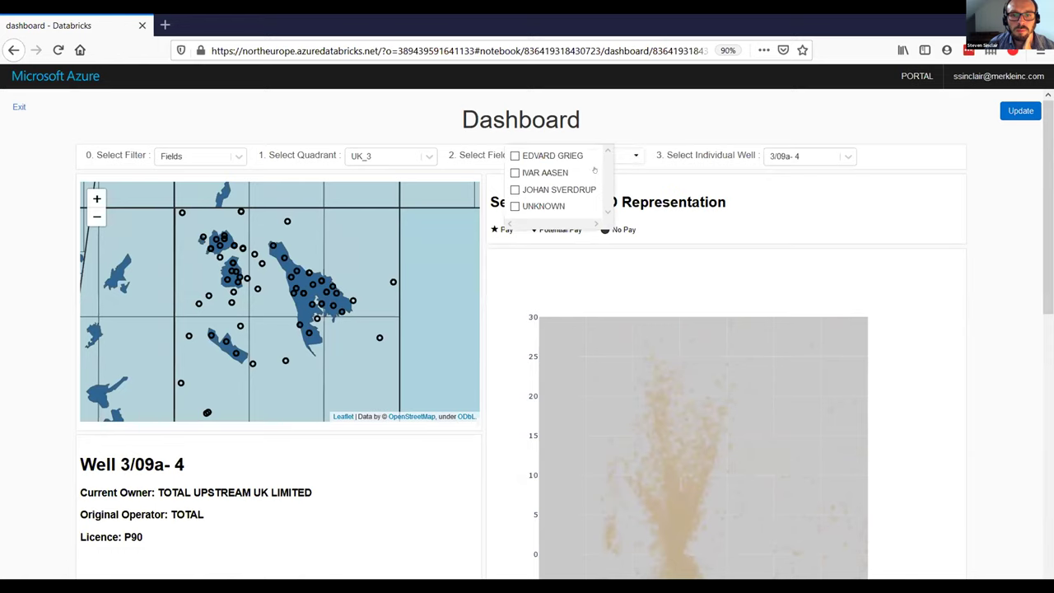
pyautogui.click(425, 156)
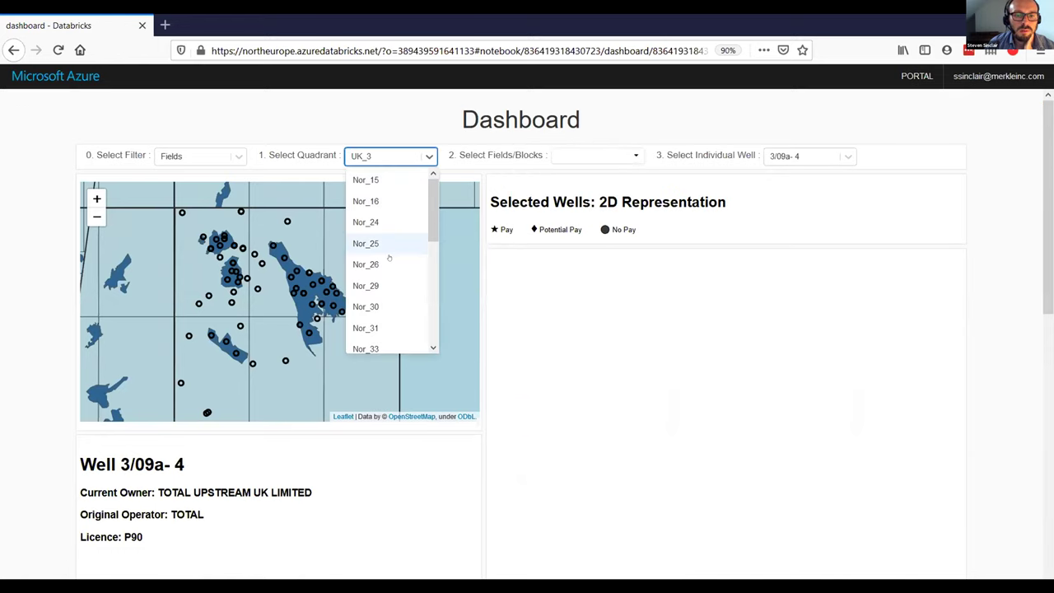
pyautogui.scroll(-3, 411, 247)
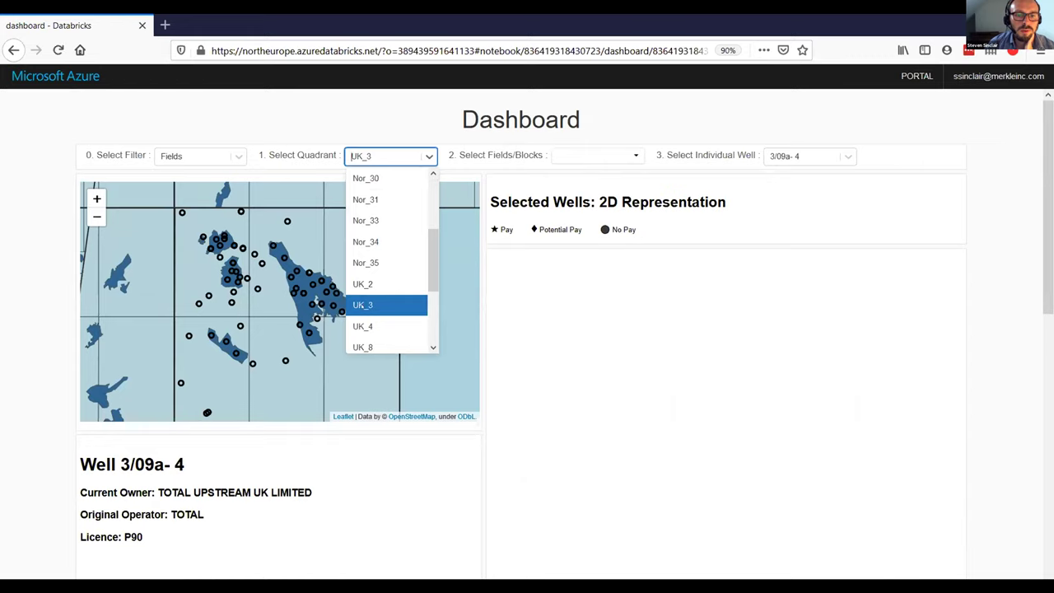
pyautogui.click(361, 306)
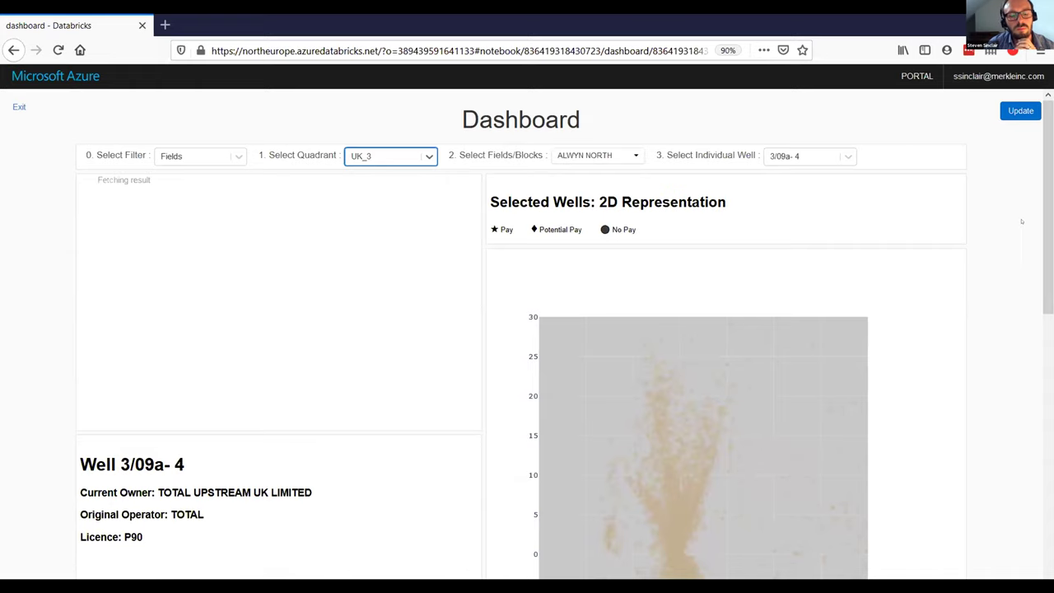
pyautogui.scroll(-3, 1013, 221)
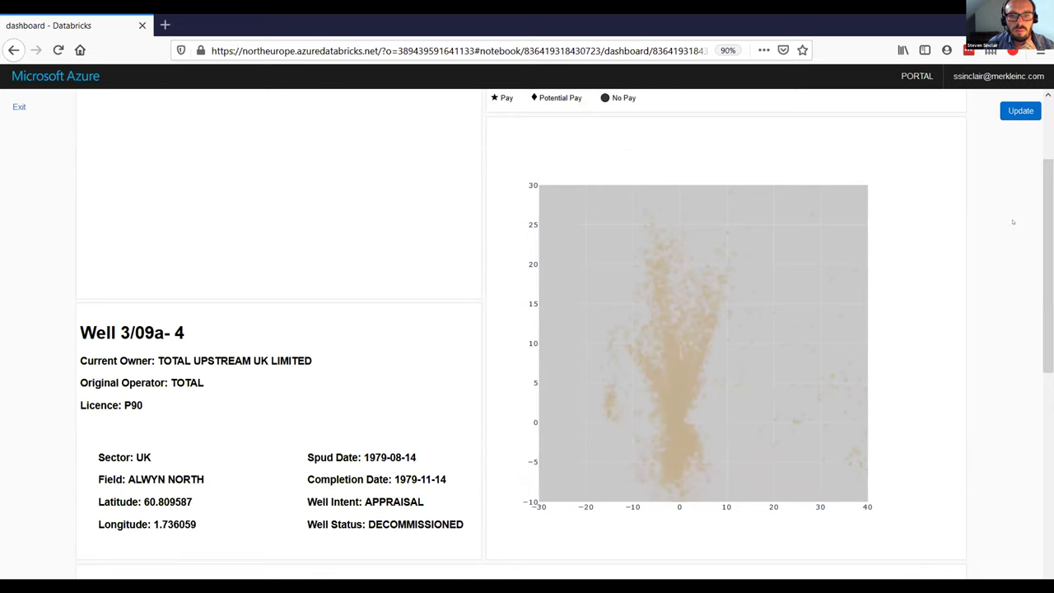
pyautogui.scroll(3, 1013, 222)
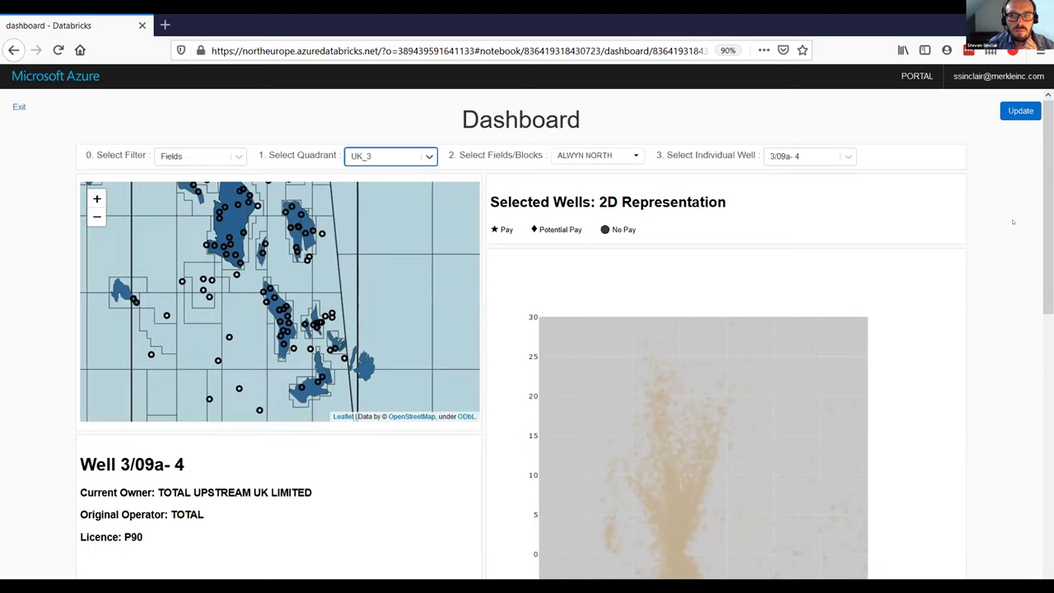
# - Choose well 3/09a- 5 and review its appraisal, decommissioned status and 2D pay plot
pyautogui.click(848, 157)
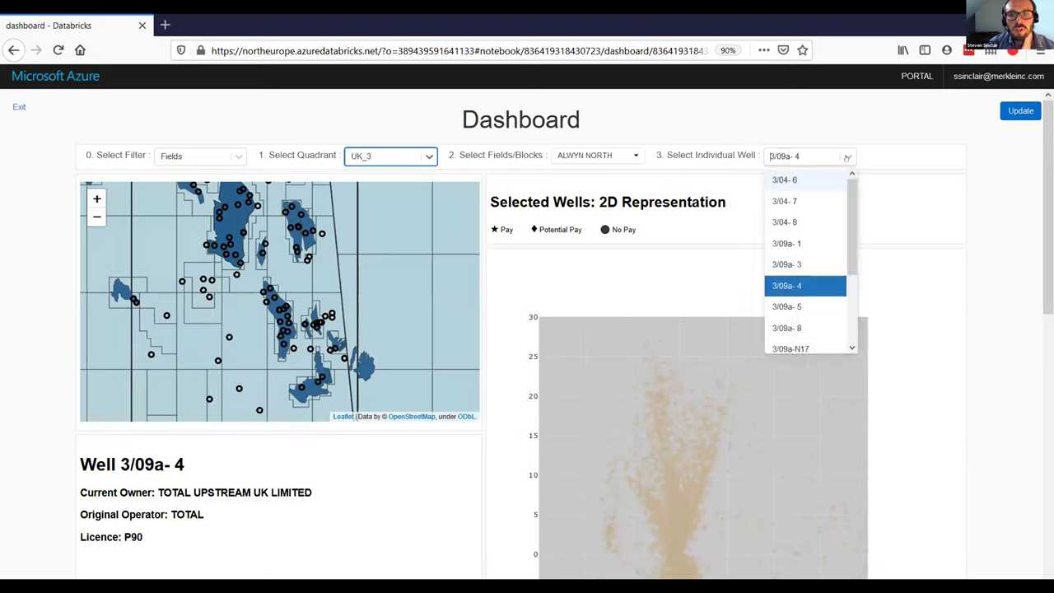
pyautogui.click(786, 306)
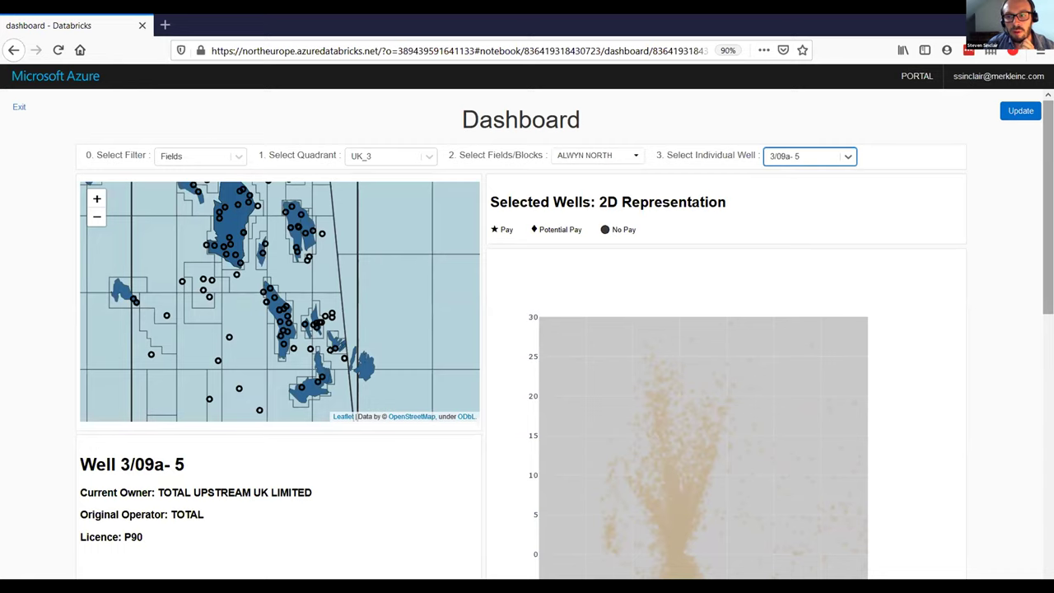
pyautogui.scroll(-3, 1046, 274)
pyautogui.scroll(-3, 527, 329)
pyautogui.scroll(5, 527, 329)
pyautogui.scroll(3, 558, 307)
pyautogui.scroll(-4, 558, 307)
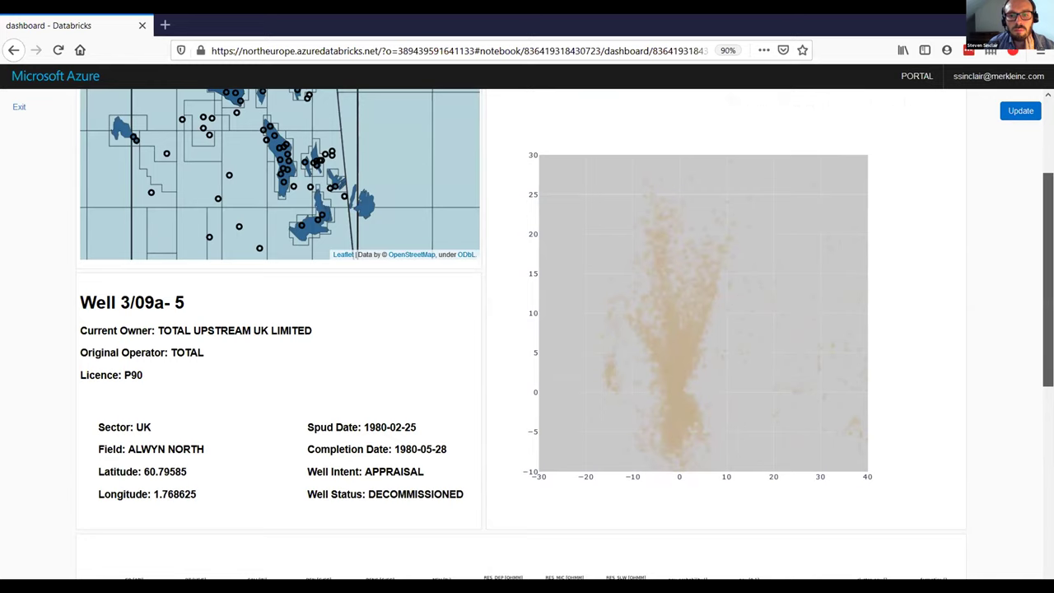
pyautogui.scroll(3, 1048, 280)
# - Reconfirm ALWYN NORTH in Fields/Blocks to refresh the well plots
pyautogui.click(635, 158)
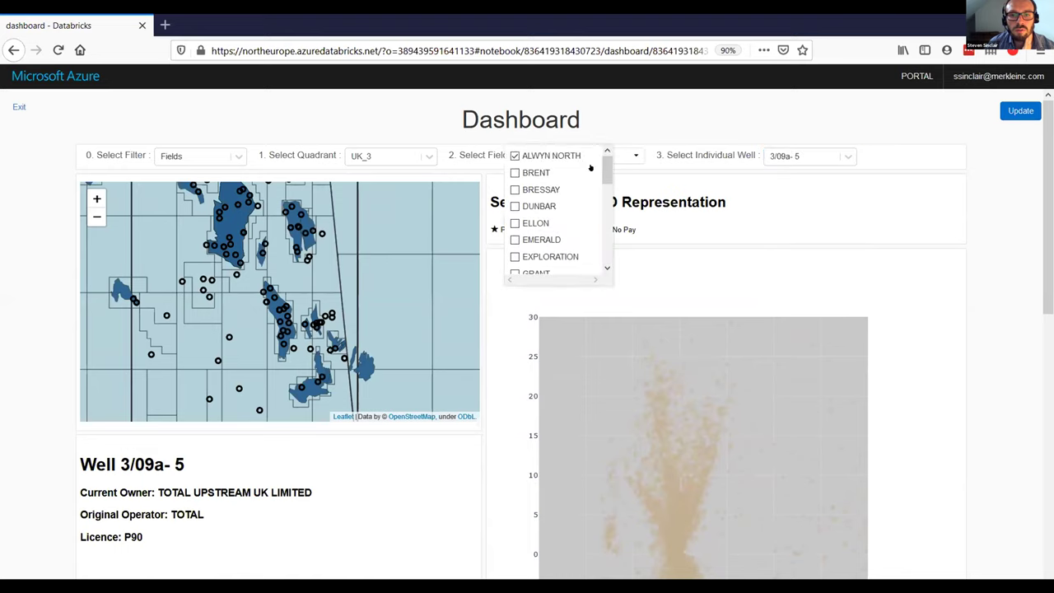
pyautogui.click(997, 194)
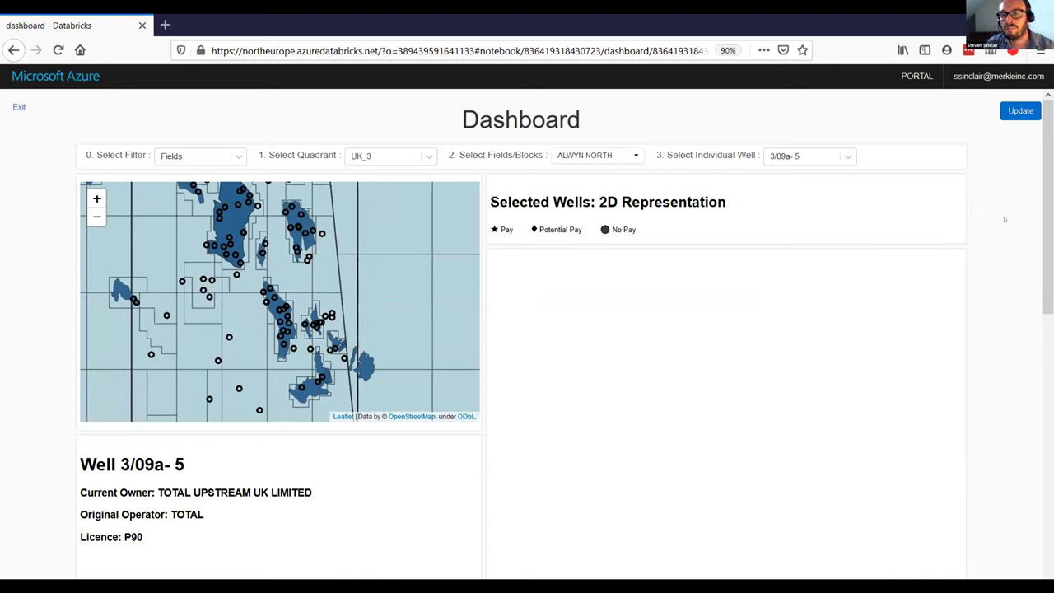
pyautogui.scroll(-3, 1005, 219)
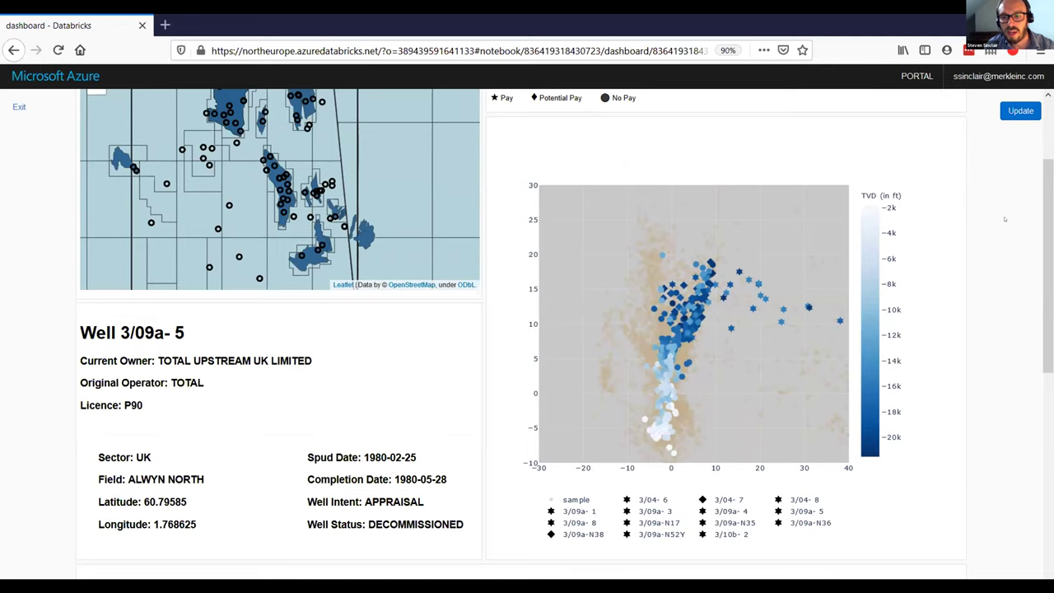
pyautogui.scroll(-3, 1004, 219)
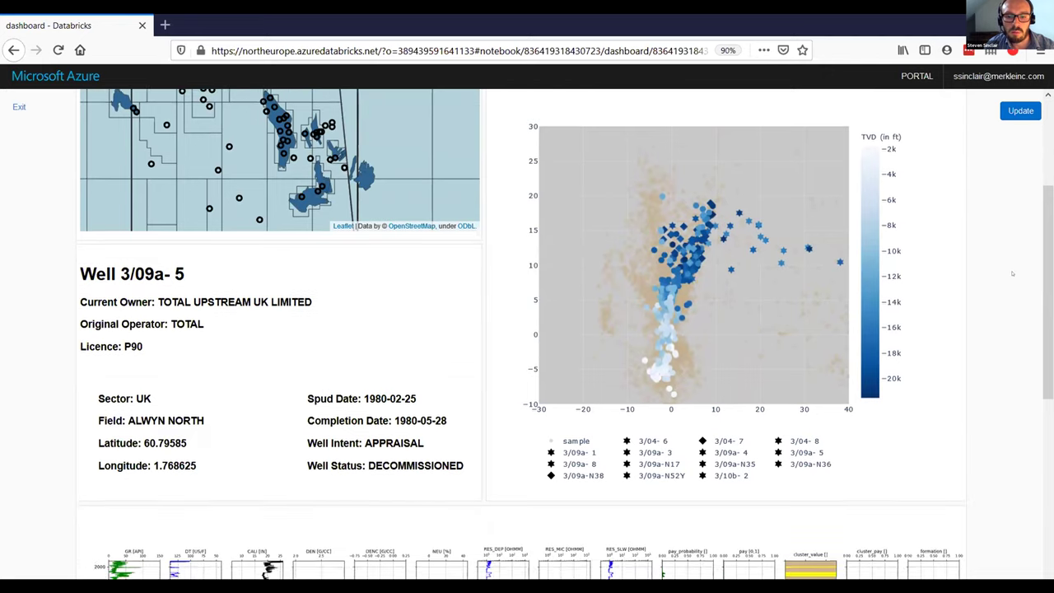
pyautogui.scroll(3, 1012, 273)
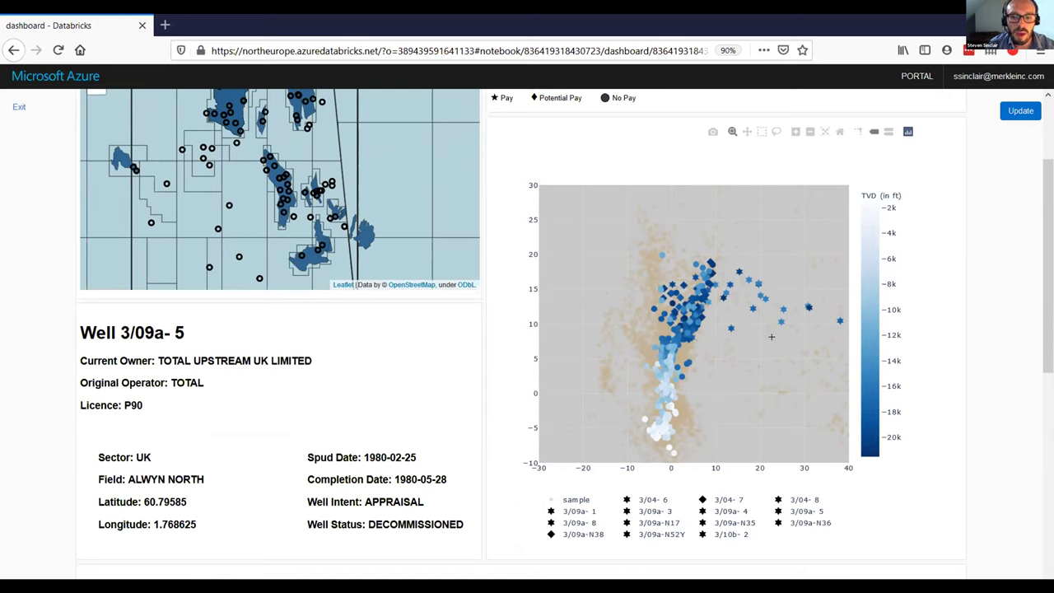
pyautogui.scroll(-3, 772, 336)
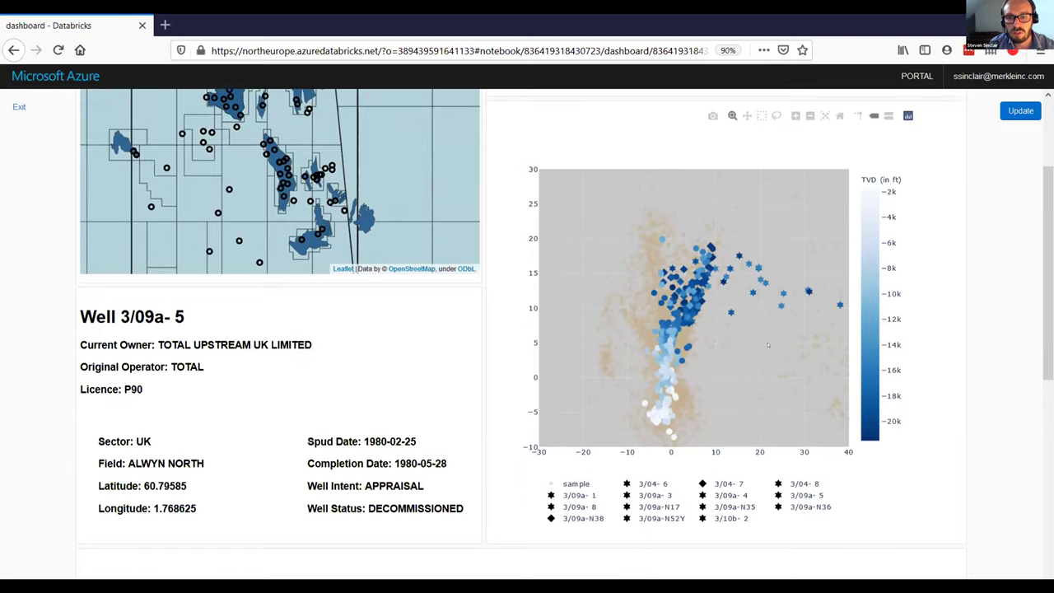
pyautogui.scroll(3, 766, 406)
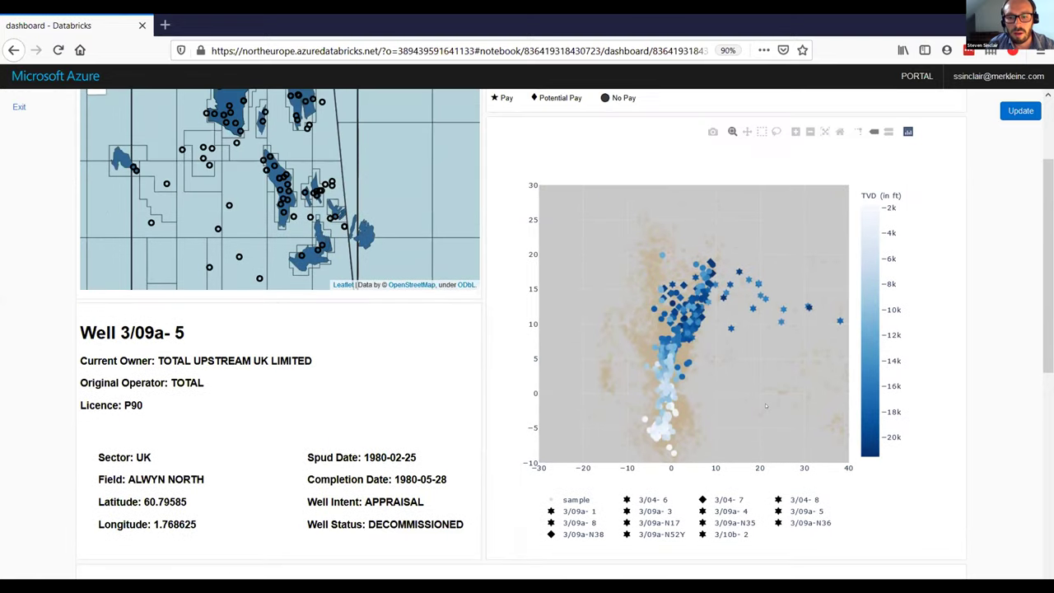
# - Isolate well 3/09a- 5 in the 2D pay scatter, then re-enable the sample cloud and 3/09a- 4
pyautogui.doubleClick(794, 511)
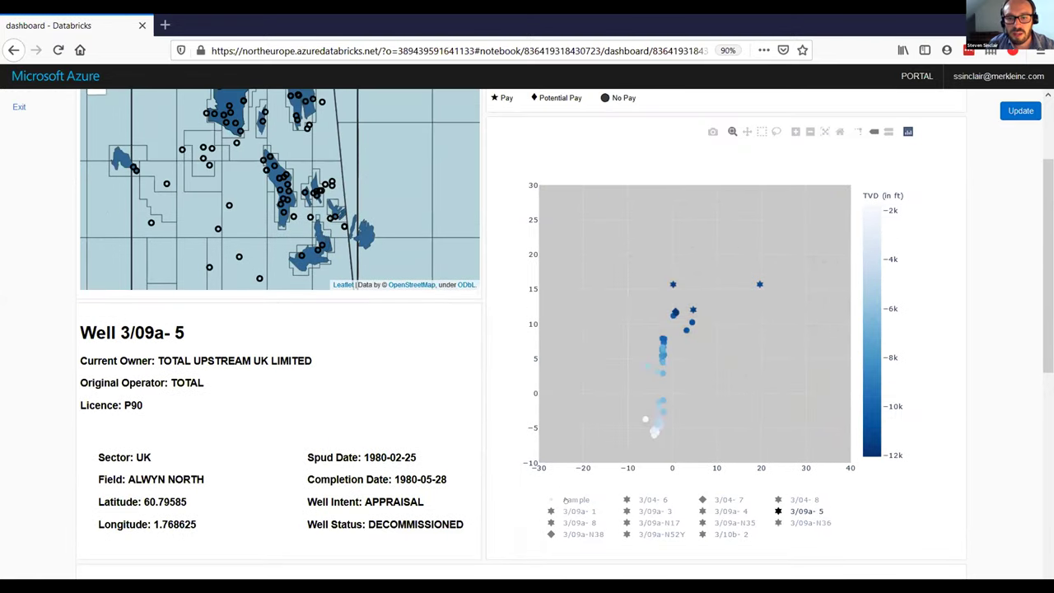
pyautogui.click(565, 500)
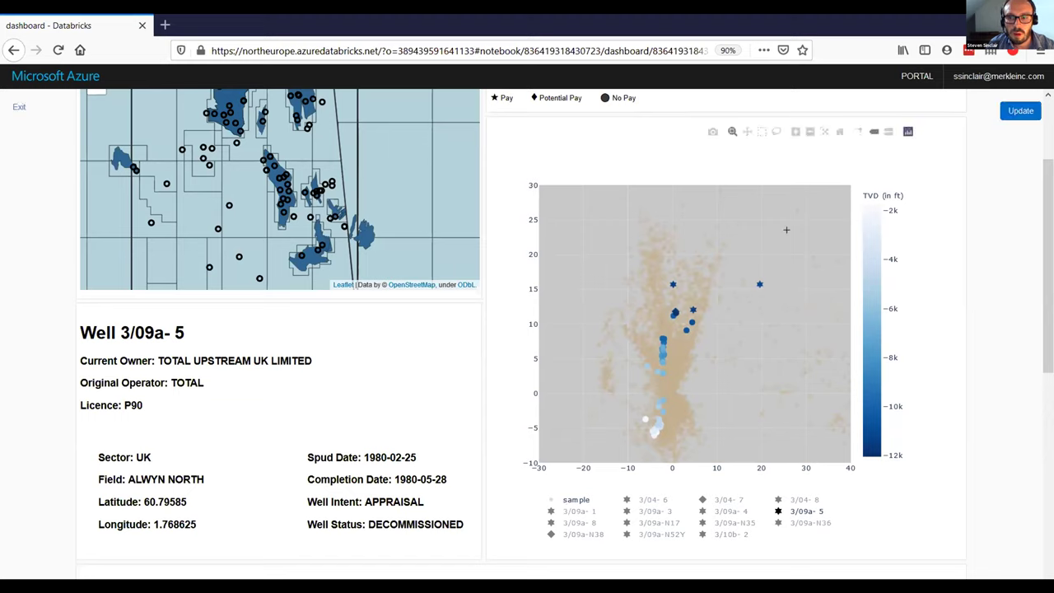
pyautogui.moveTo(759, 284)
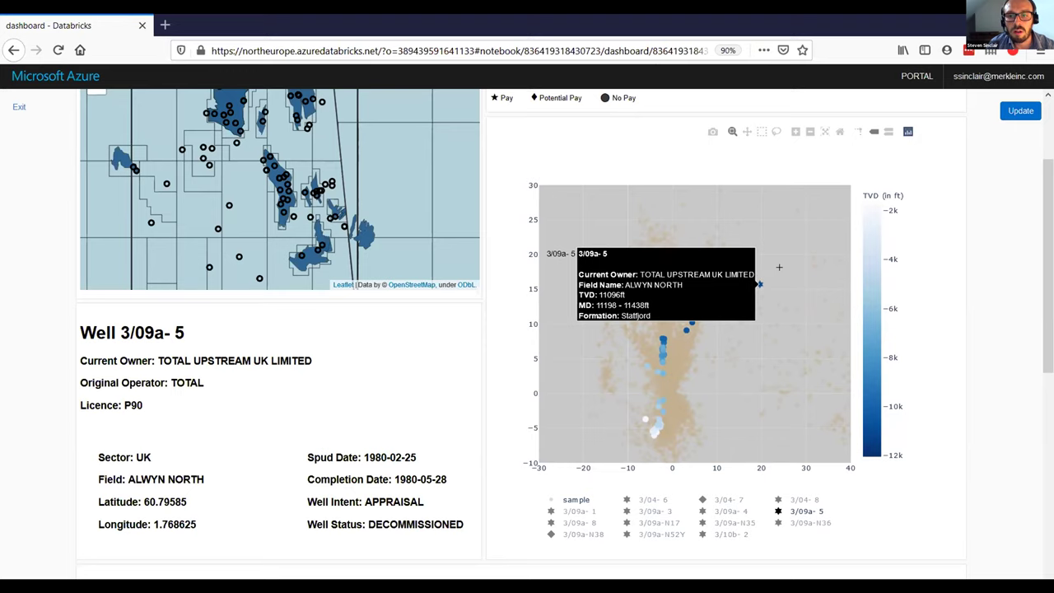
pyautogui.scroll(3, 960, 271)
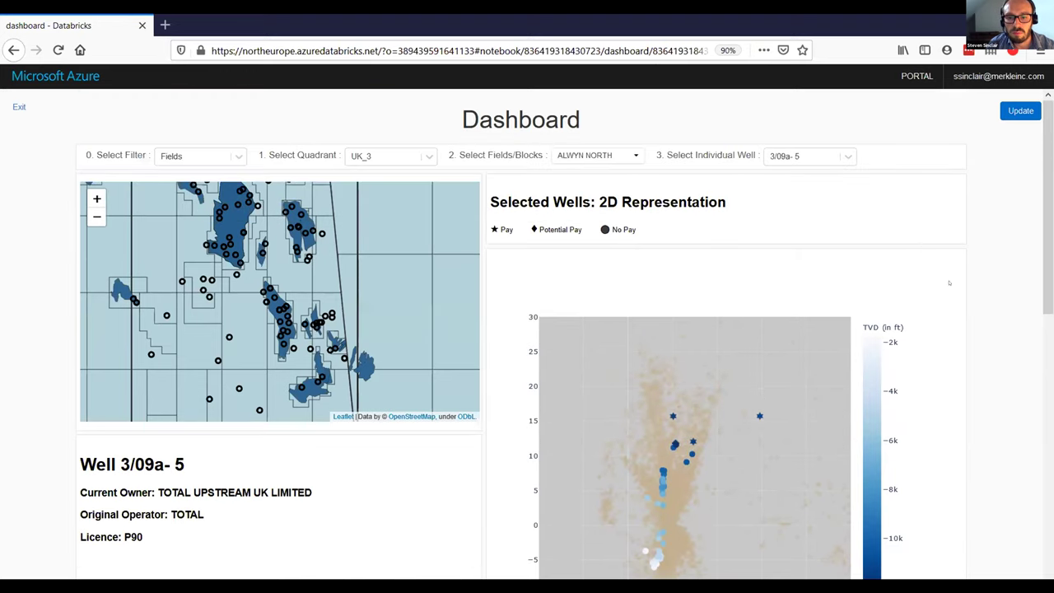
pyautogui.scroll(-10, 949, 282)
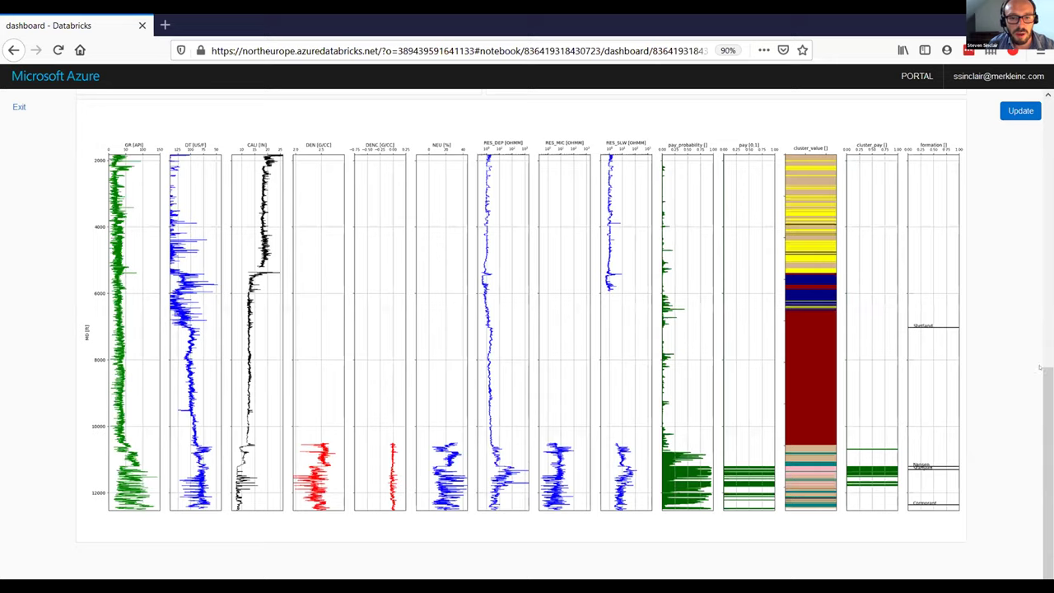
pyautogui.scroll(8, 1039, 368)
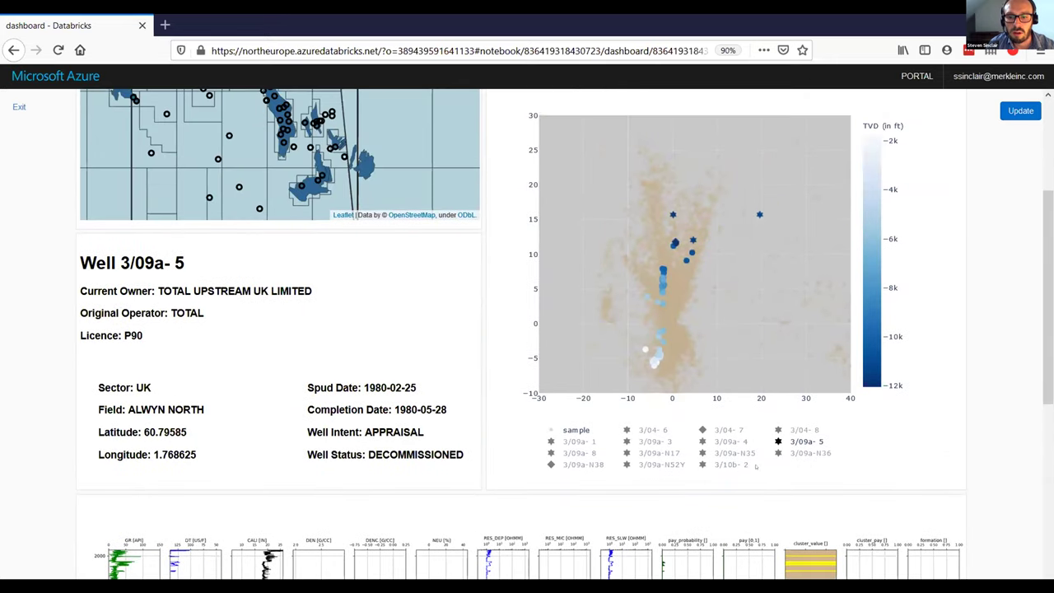
pyautogui.click(727, 442)
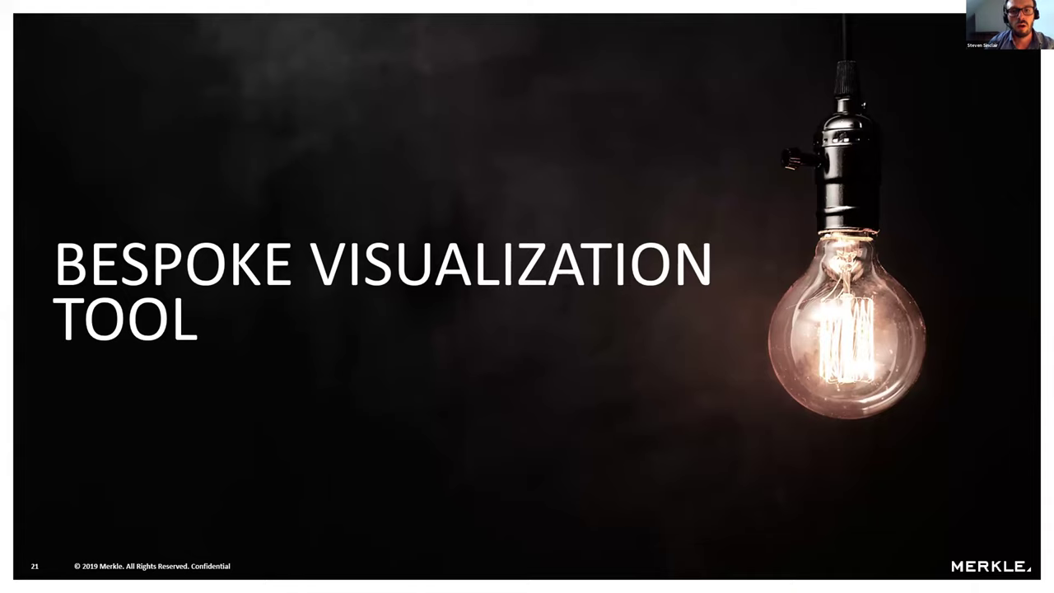
# - Advance the slideshow to the 'TOOLS & TECH – Our Recipe' slide
pyautogui.click(486, 446)
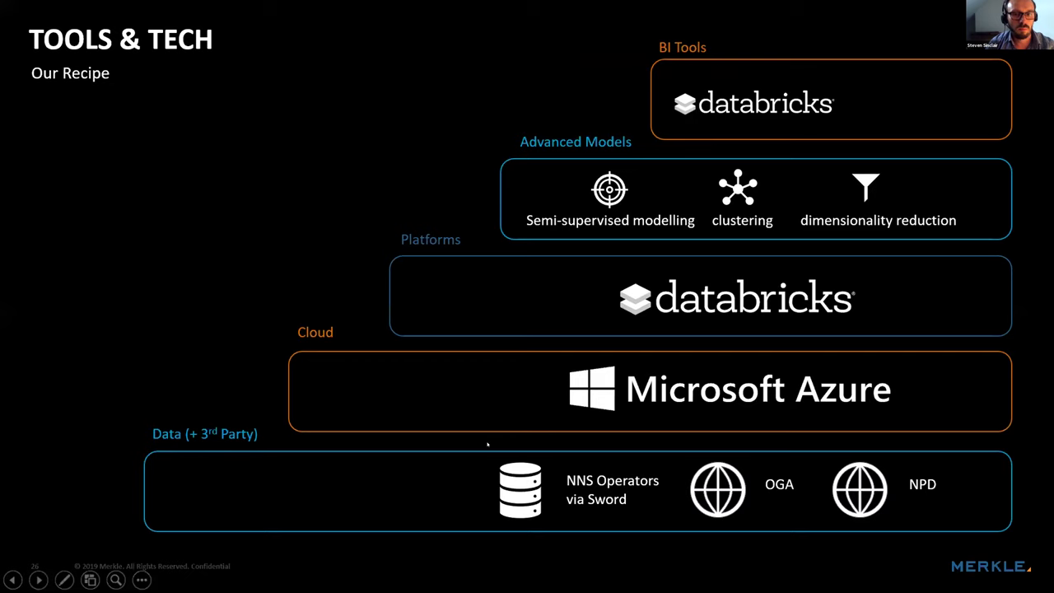